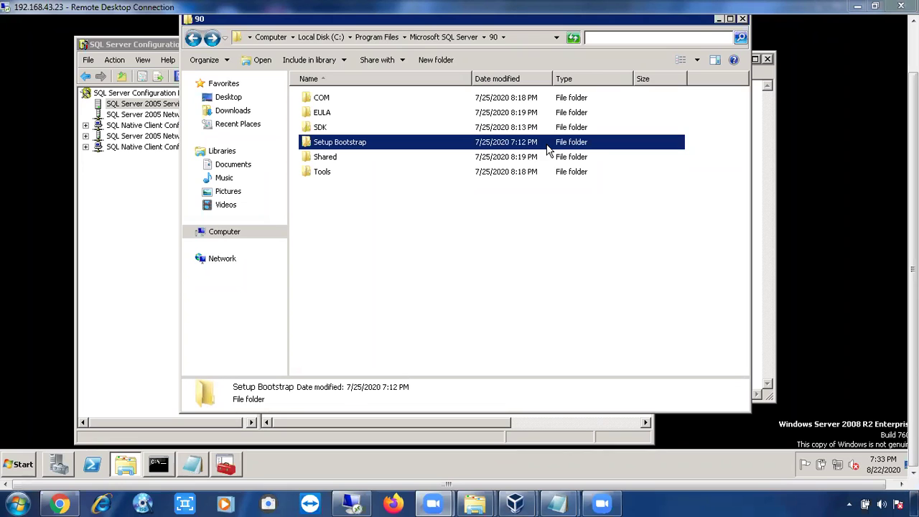
Step: Switch to Chrome and open the Google home page in a new tab
click(60, 502)
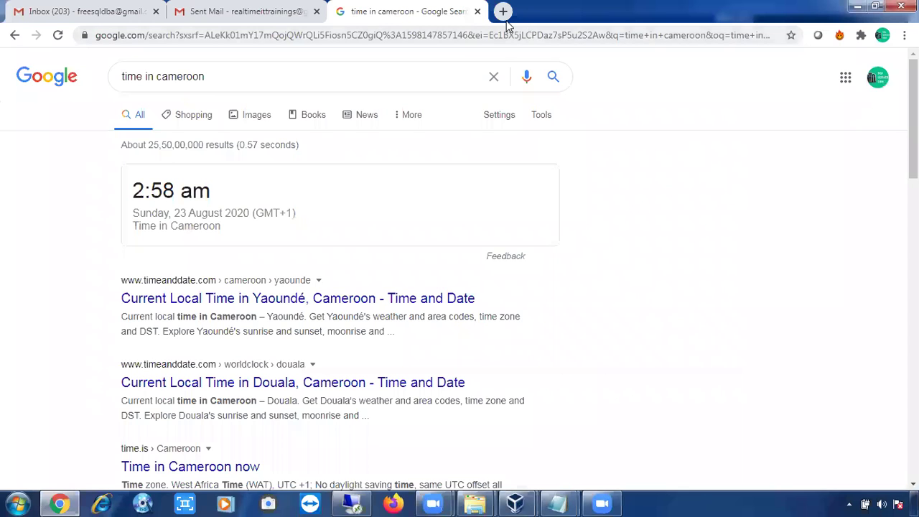
key(ctrl+t)
click(373, 37)
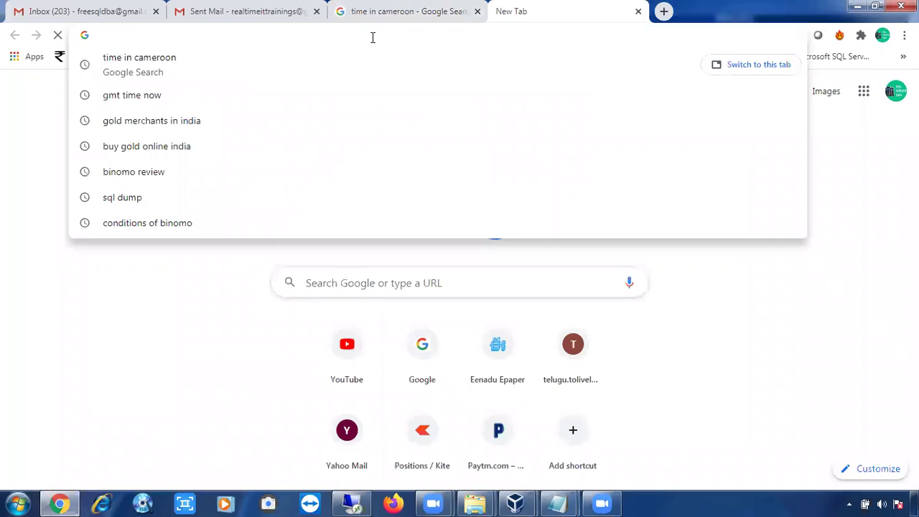
text(go)
key(Return)
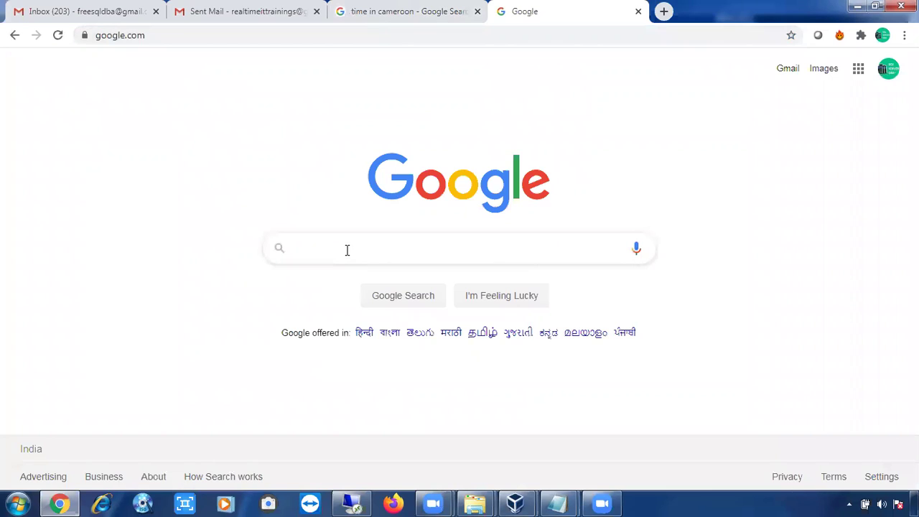
Step: Search Google for ".msi missing error"
text(msi)
key(BackSpace)
key(BackSpace)
key(BackSpace)
key(BackSpace)
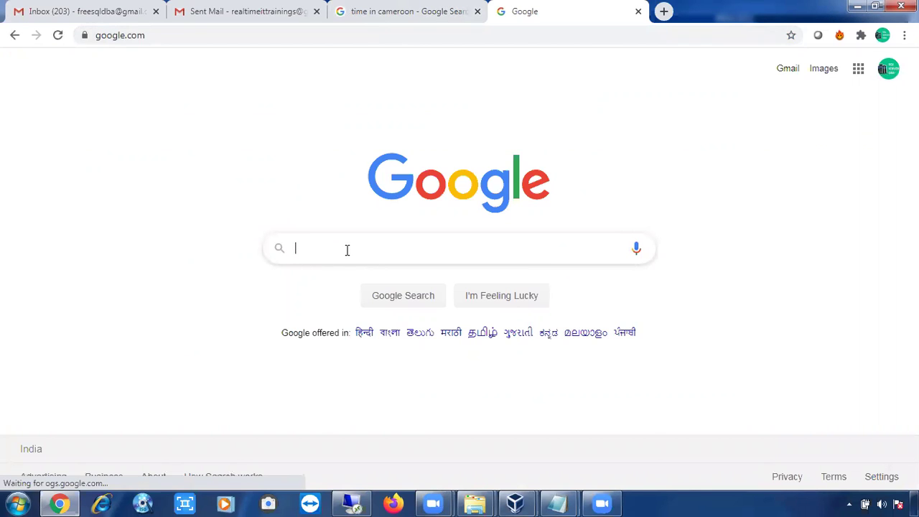
text(.msi mi)
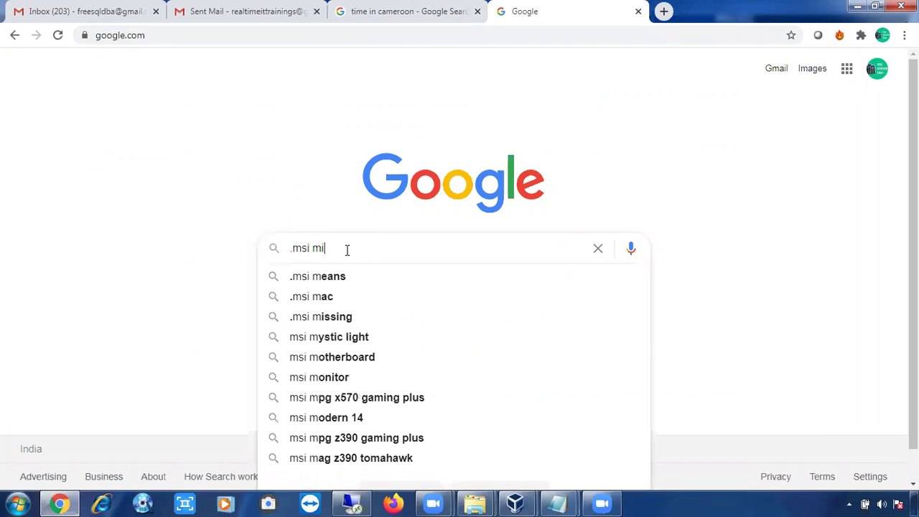
text(ssing)
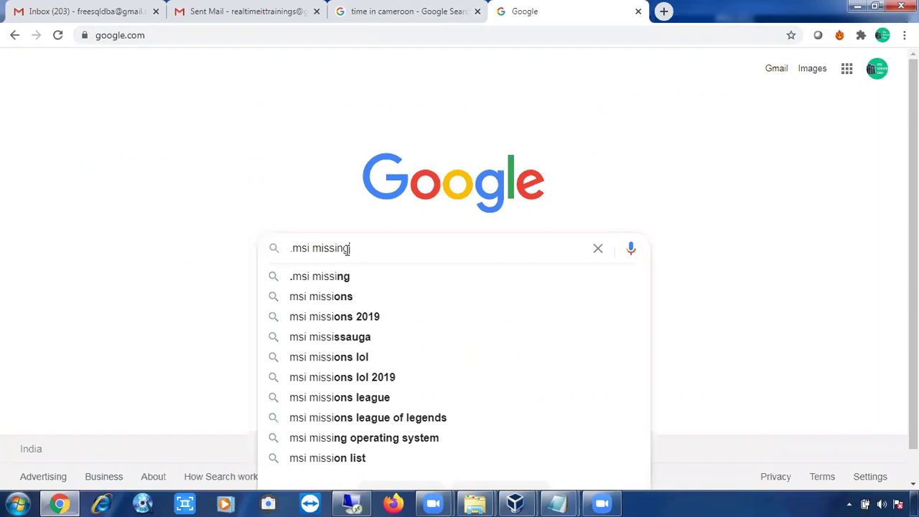
text( error)
key(Return)
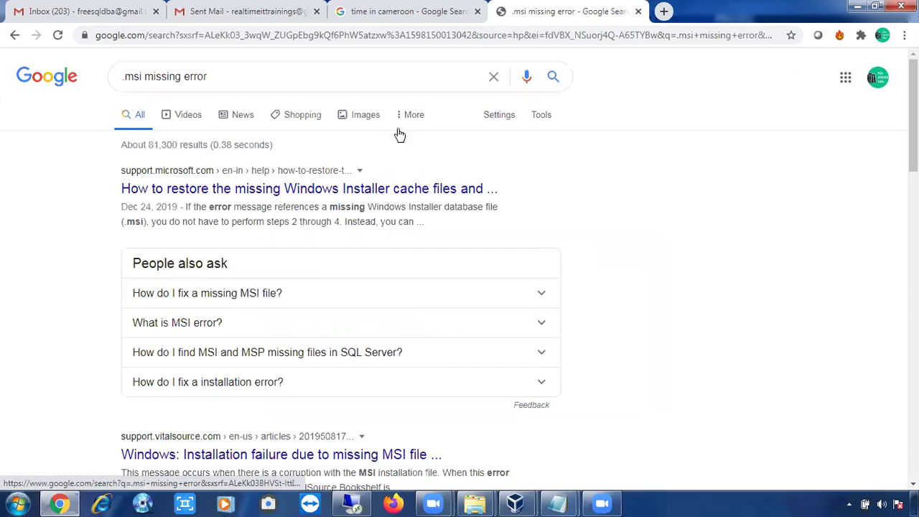
Step: From the image results, open the "Fixing MSI errors during patching" article, and preview the SQL Server 2008 R2 Express installation error image
click(374, 121)
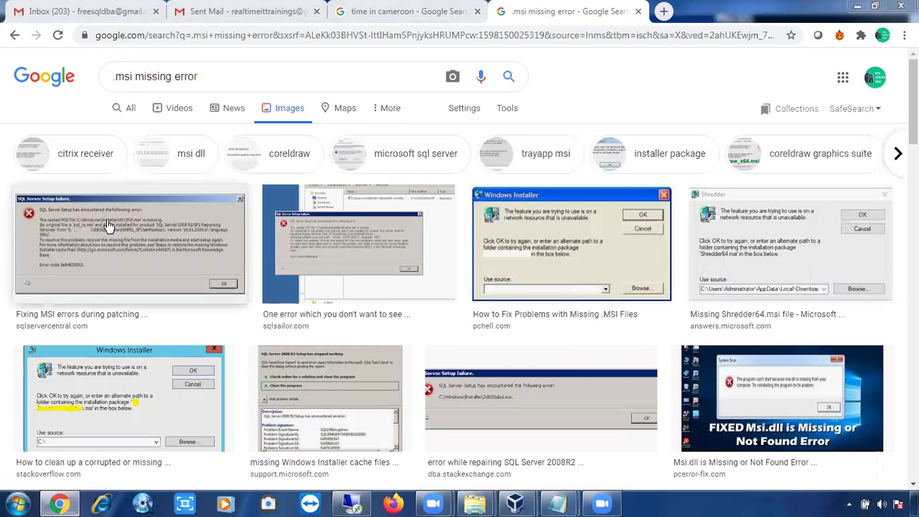
click(107, 226)
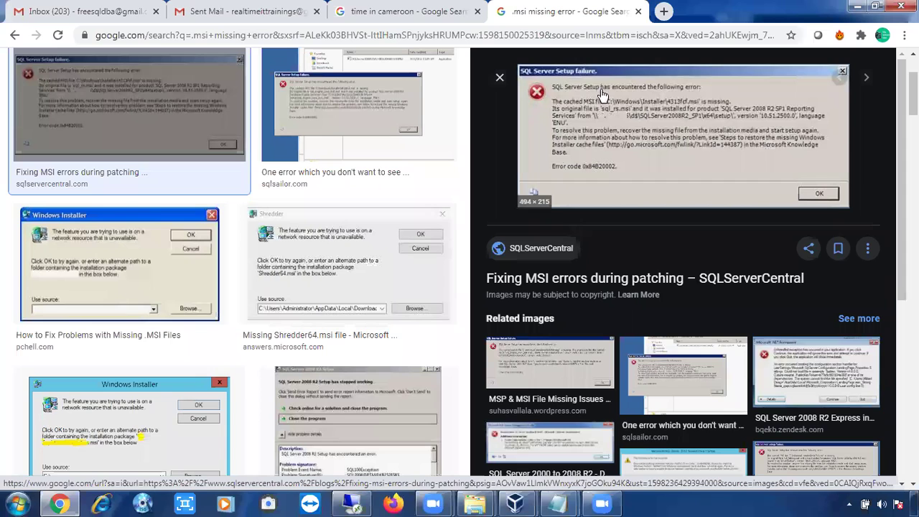
click(635, 104)
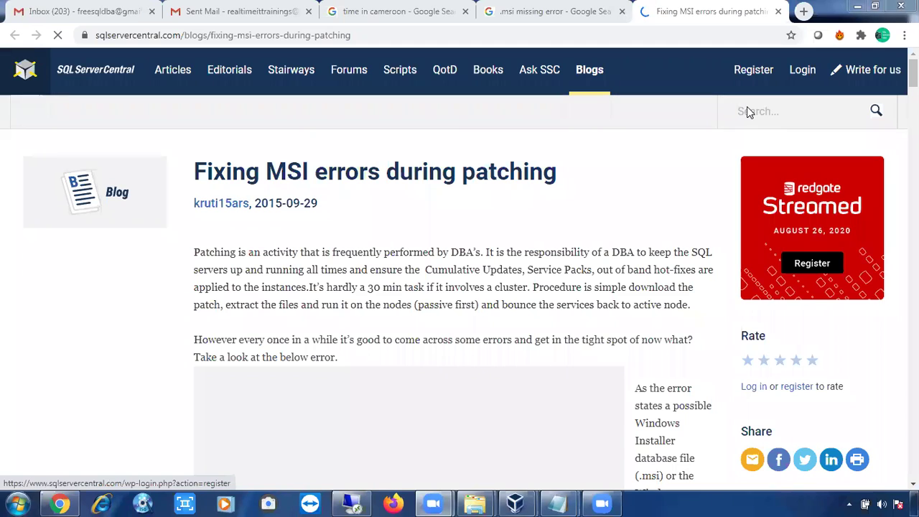
click(623, 6)
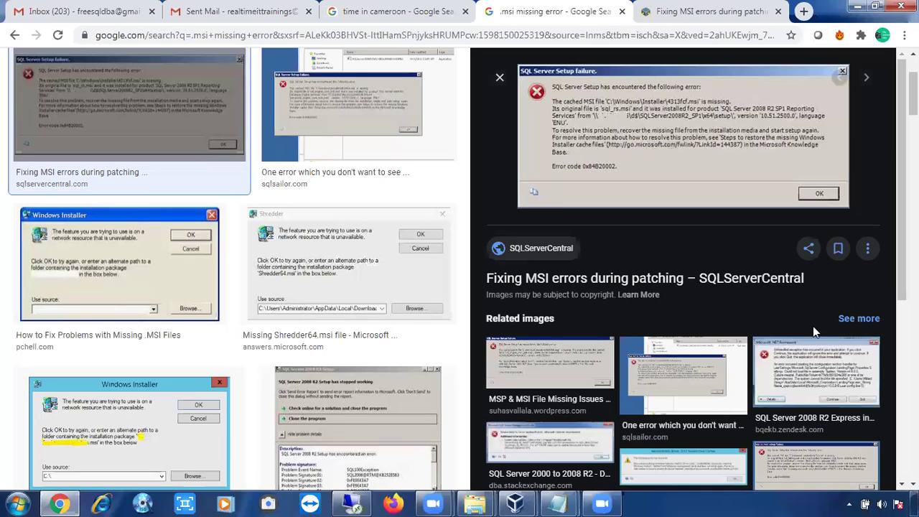
click(816, 356)
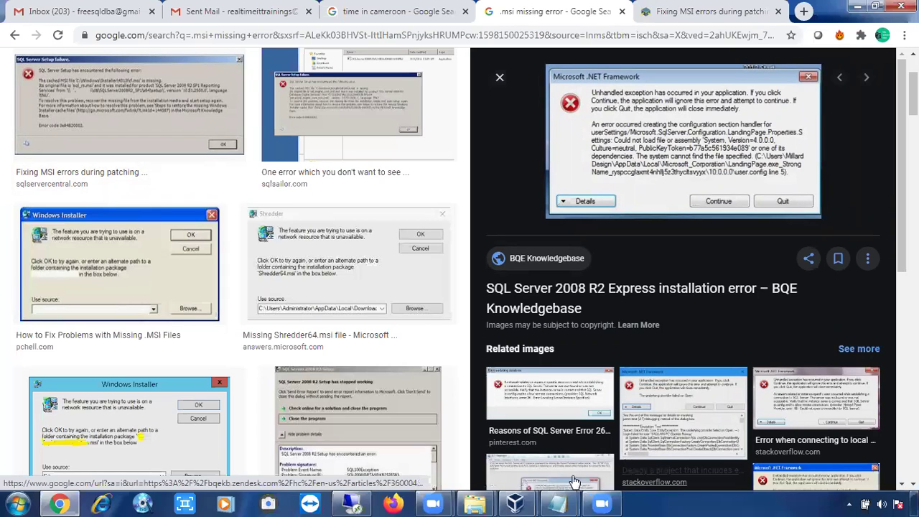
Step: Switch to the Remote Desktop session and open the remote server's Computer window to view its drives
click(351, 503)
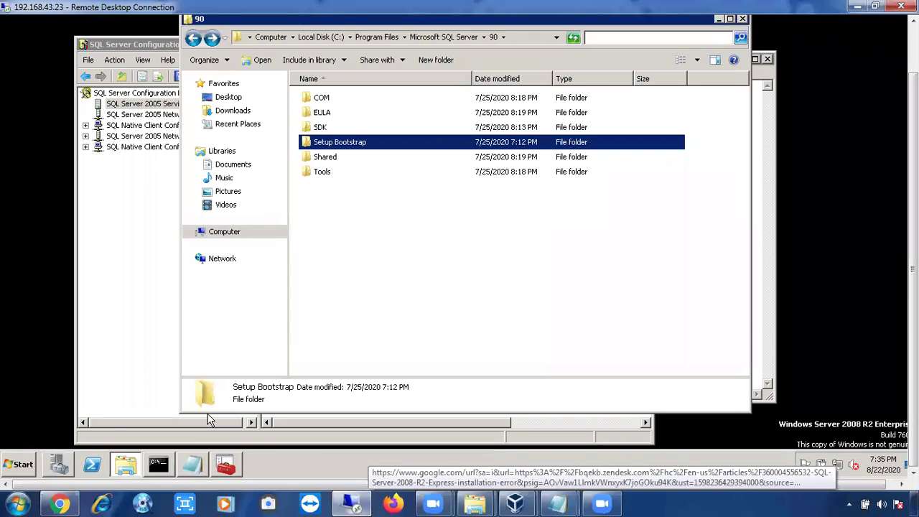
click(150, 359)
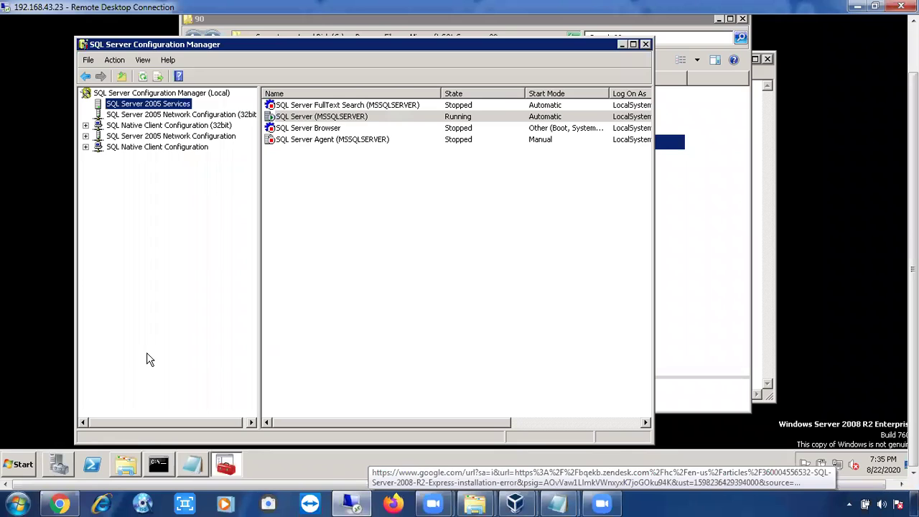
key(super+e)
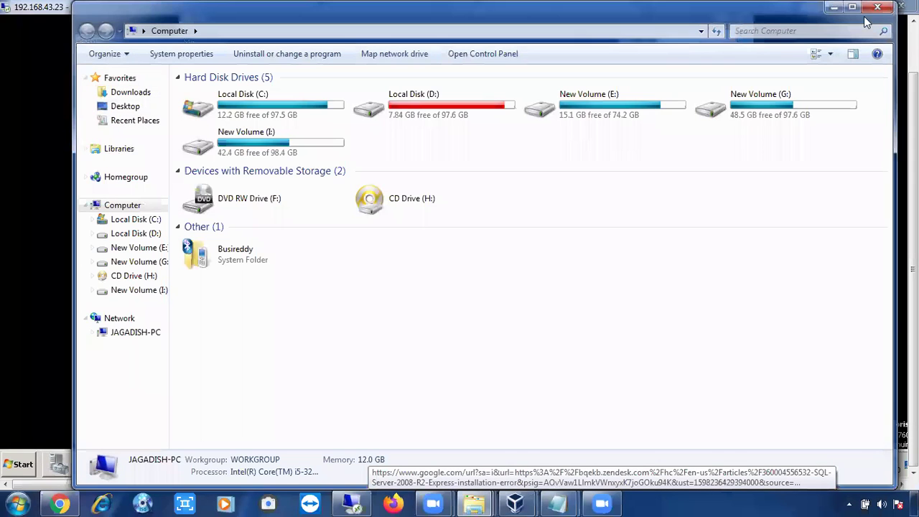
key(alt+Tab)
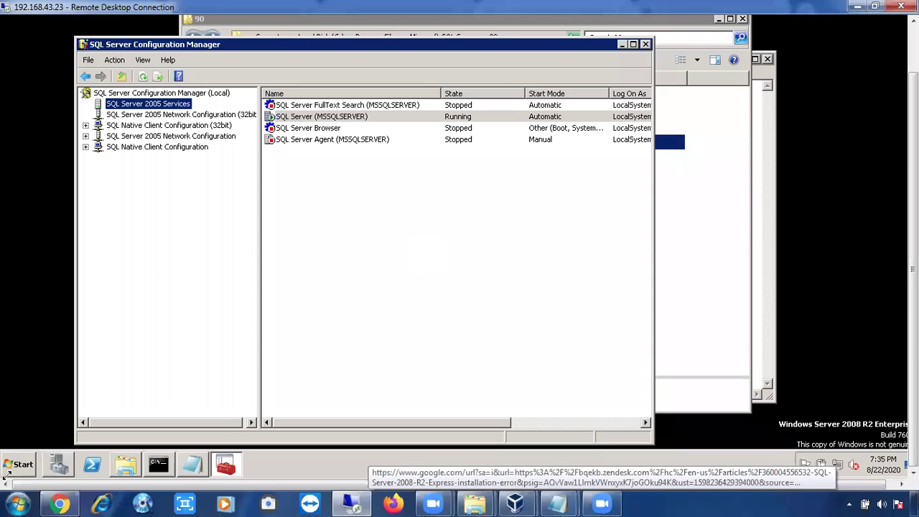
key(super)
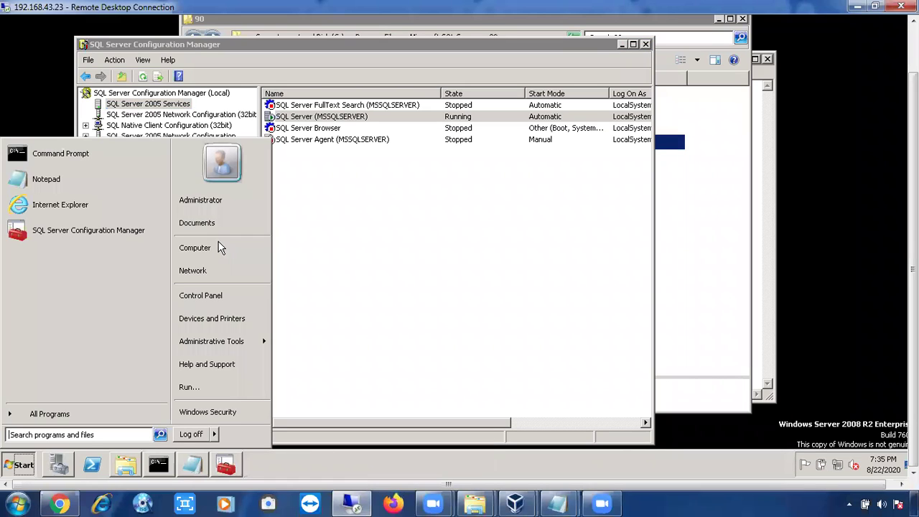
key(Return)
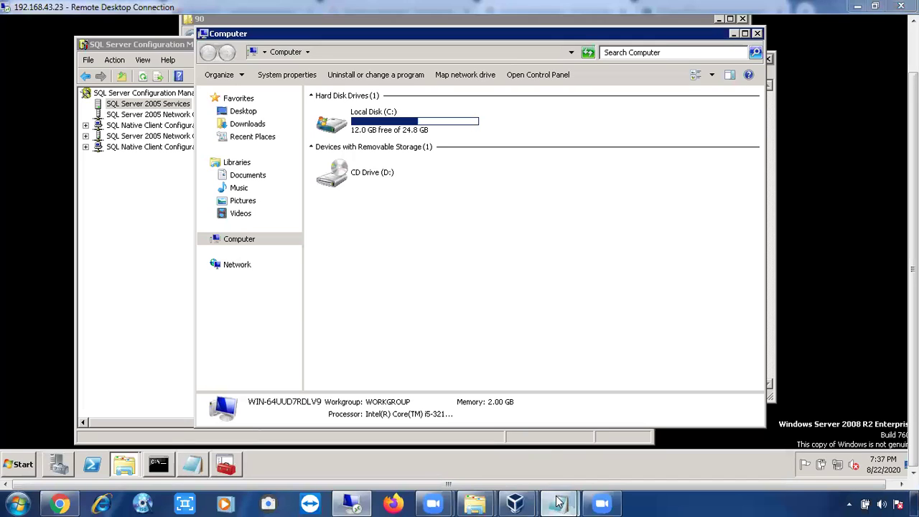
Step: Switch to the untitled Notepad notes and add a "Mapped Drives" line below the file types, separated by a blank line
mouse_move(560, 500)
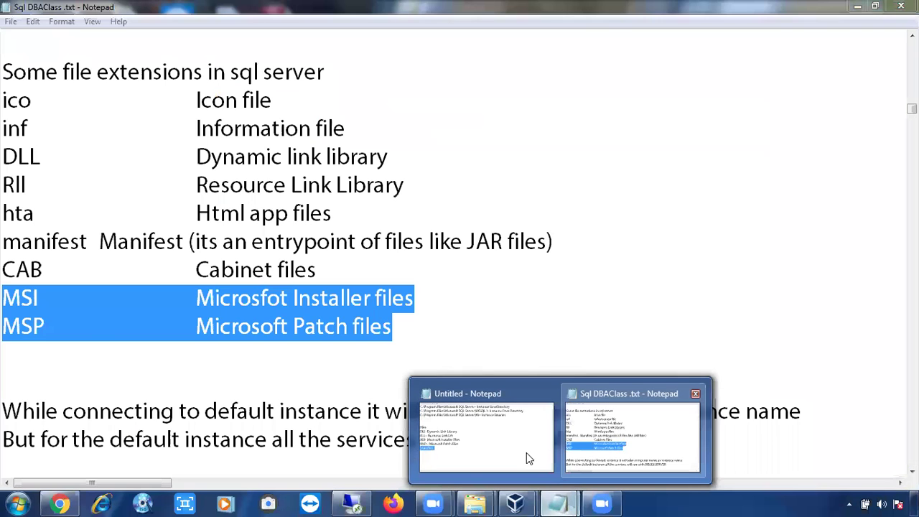
click(528, 460)
click(459, 423)
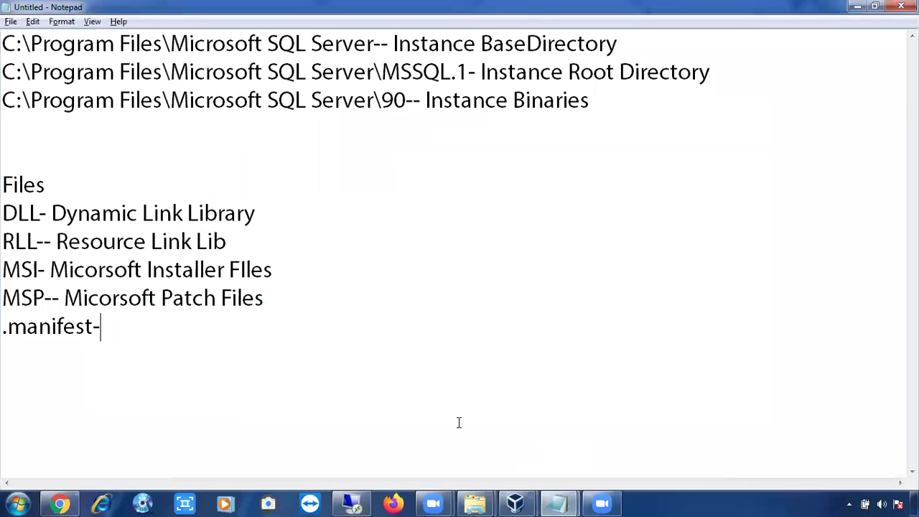
key(Return)
key(Return)
text(A)
key(BackSpace)
text(Mapped )
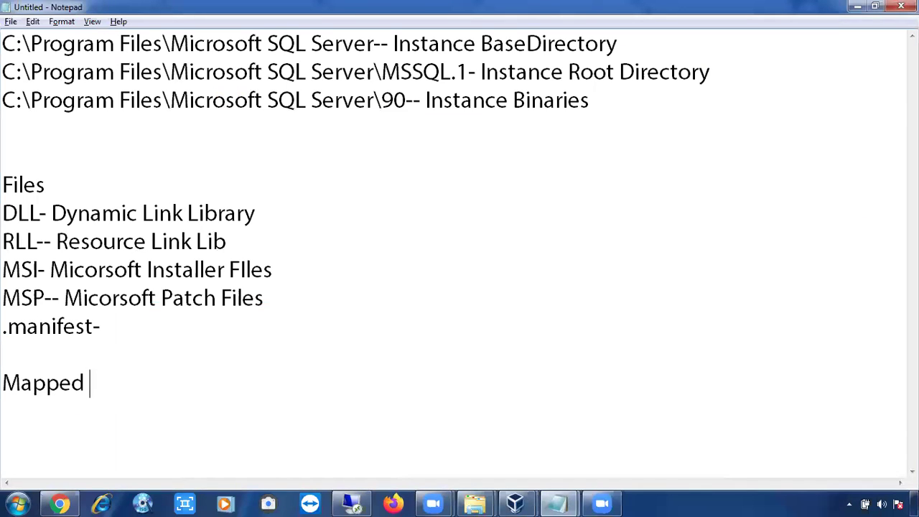
text(Drives)
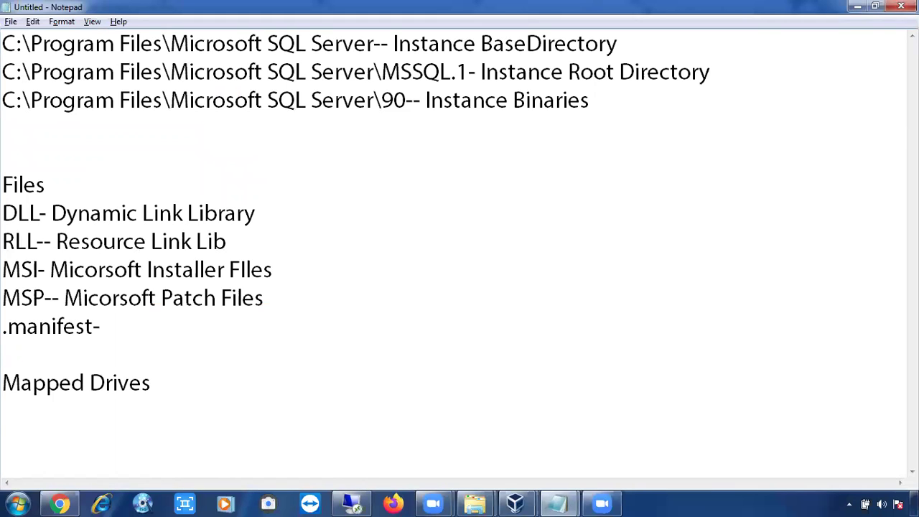
Step: Add "Compressed Drives" on a new line under "Mapped Drives"
key(Return)
text(Comp)
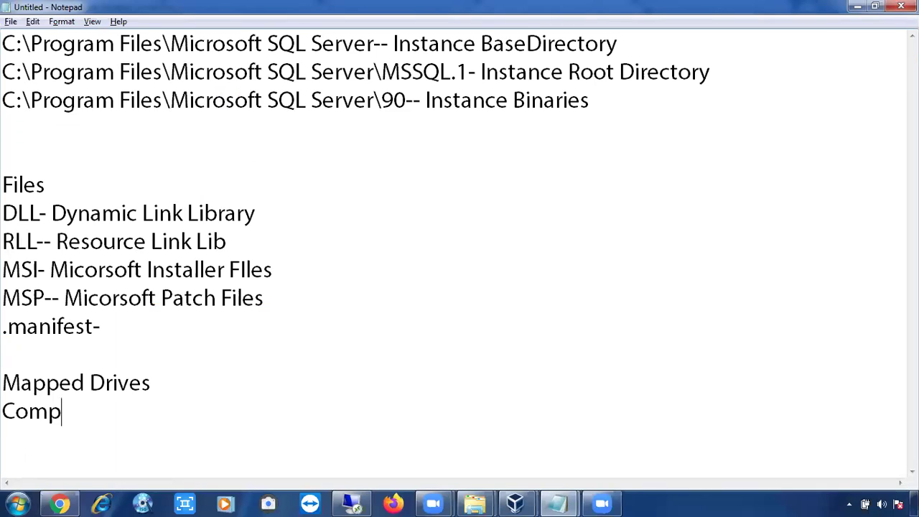
text(ressed Dir)
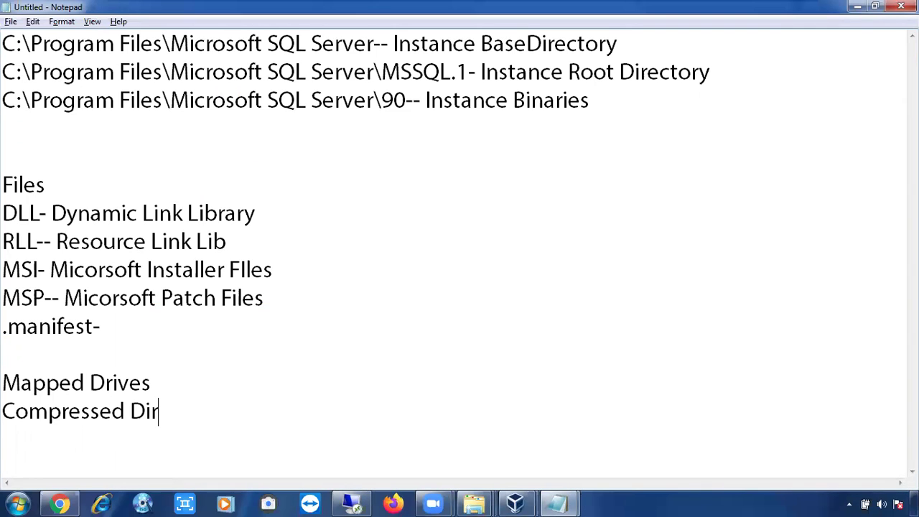
key(BackSpace)
key(BackSpace)
text(rives)
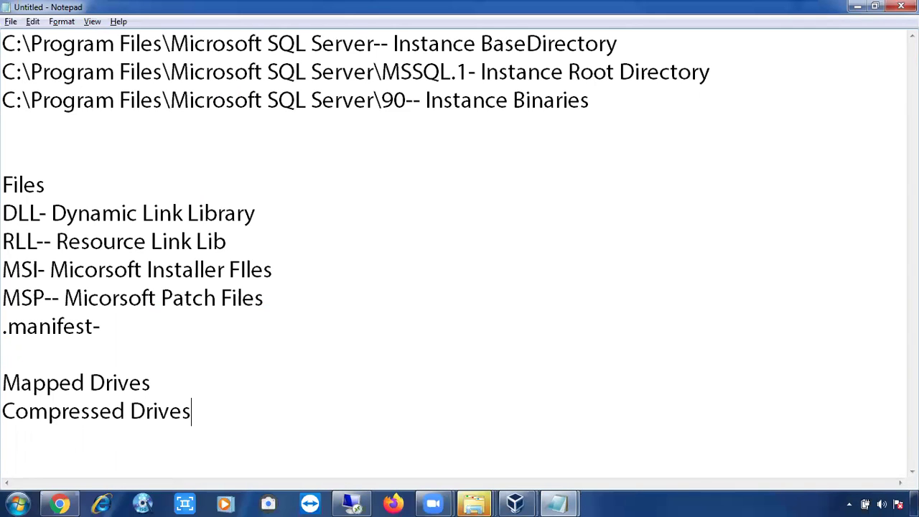
Step: Add "Read Only Drive" and "Flash Drives" as separate lines at the end of the drive list
key(Return)
text(Reao)
key(BackSpace)
text(d)
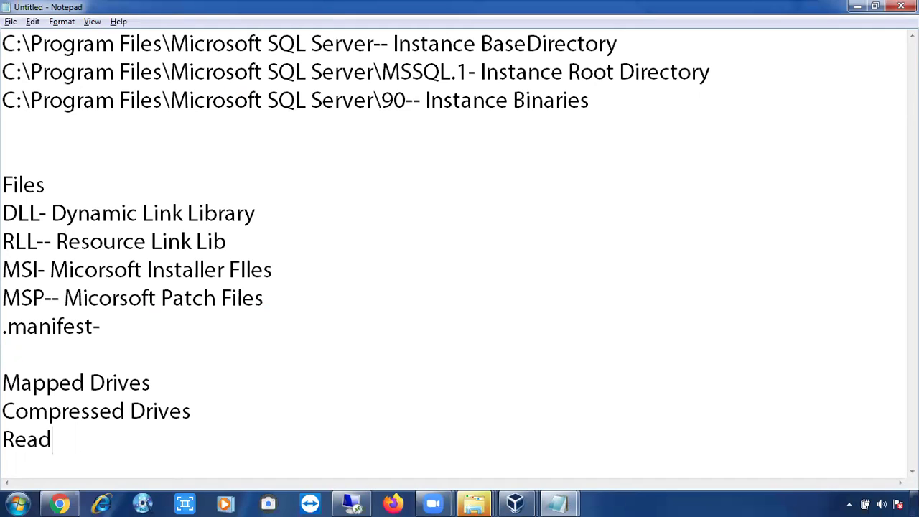
text( Only Drive)
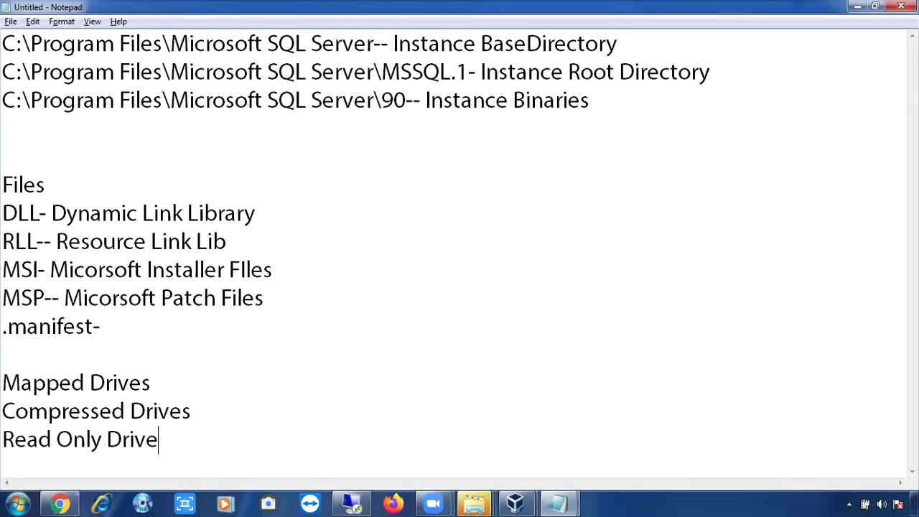
key(Return)
text(Flash Drives)
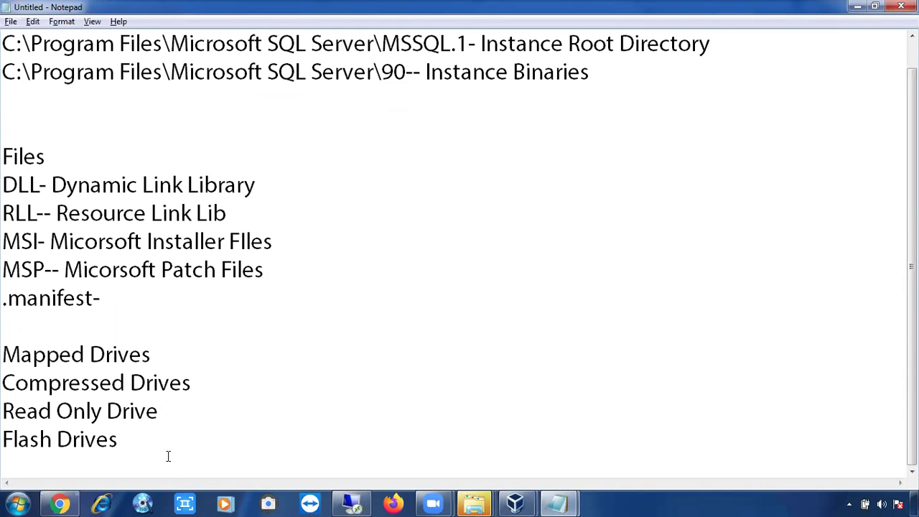
Step: Extend the "Mapped Drives" line to read "Mapped Drives/Network Drives"
drag(136, 443, 6, 350)
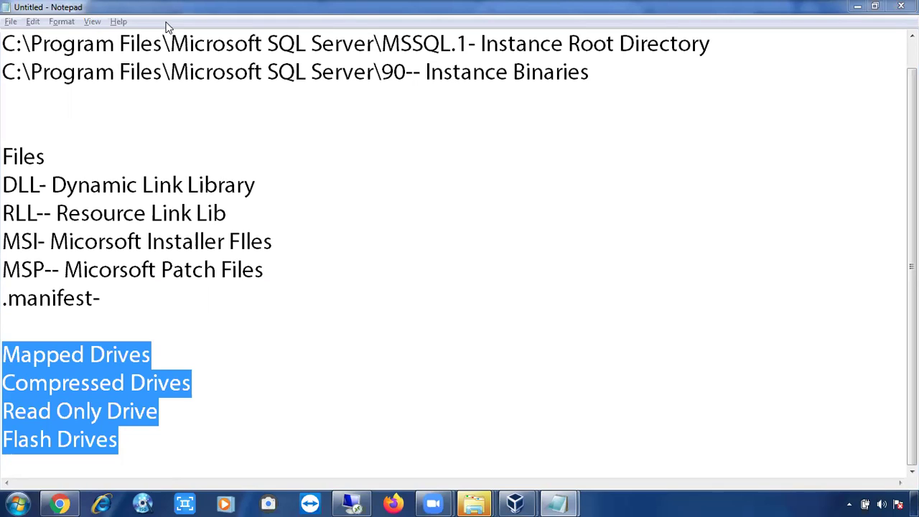
click(163, 352)
text(/)
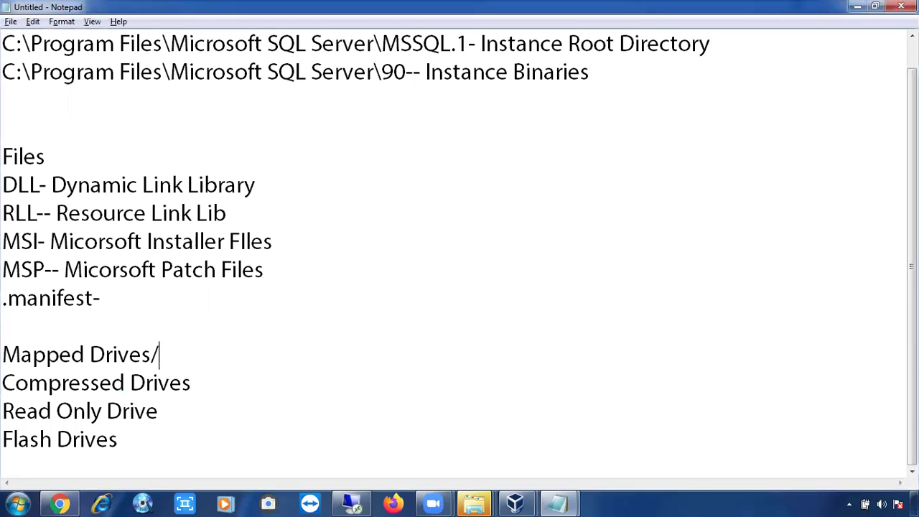
text(Network Drives)
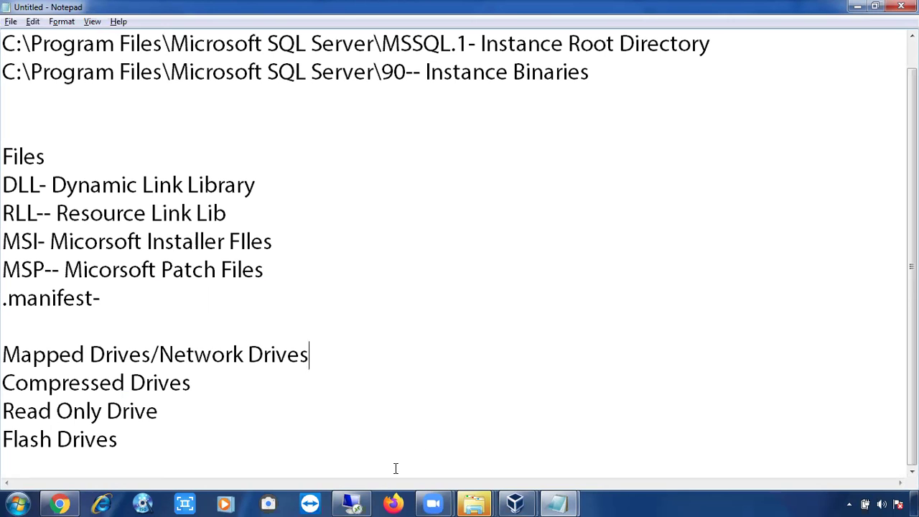
Step: Switch to the Explorer window showing the .msp search results for the Microsoft SQL Server folder
click(353, 503)
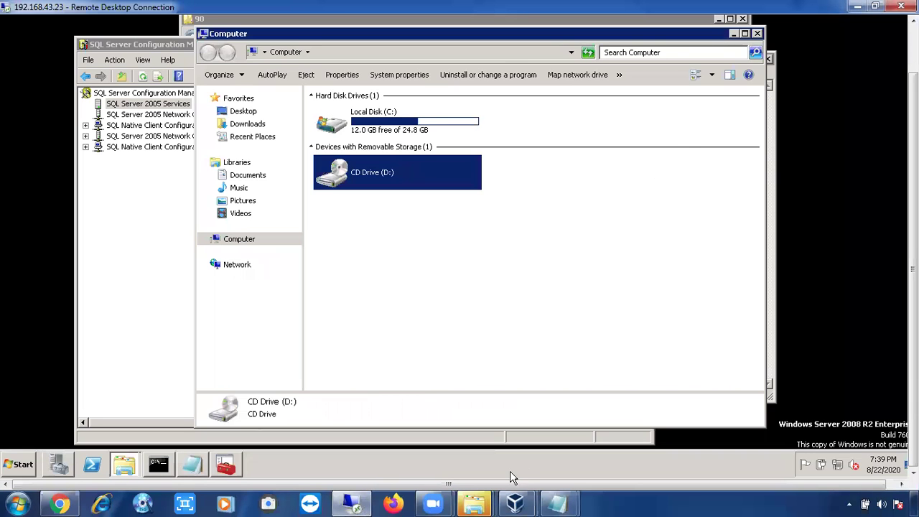
mouse_move(477, 500)
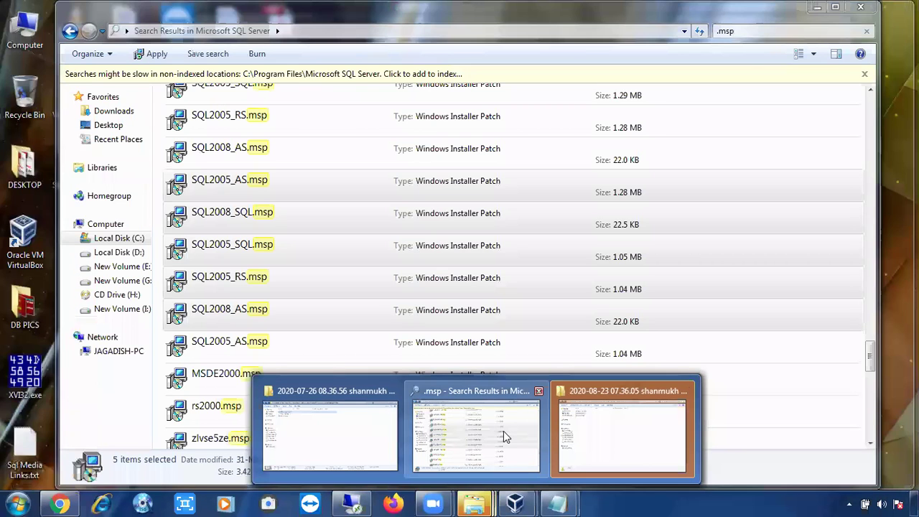
click(503, 431)
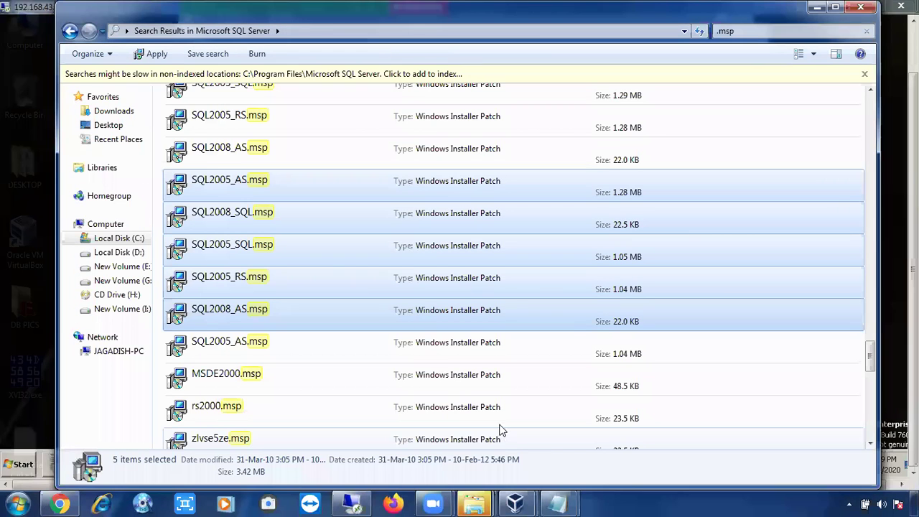
Step: Open the properties of SQL2008_AS.msp and highlight the Microsoft SQL Server\110 part of its location path
click(292, 166)
right_click(292, 165)
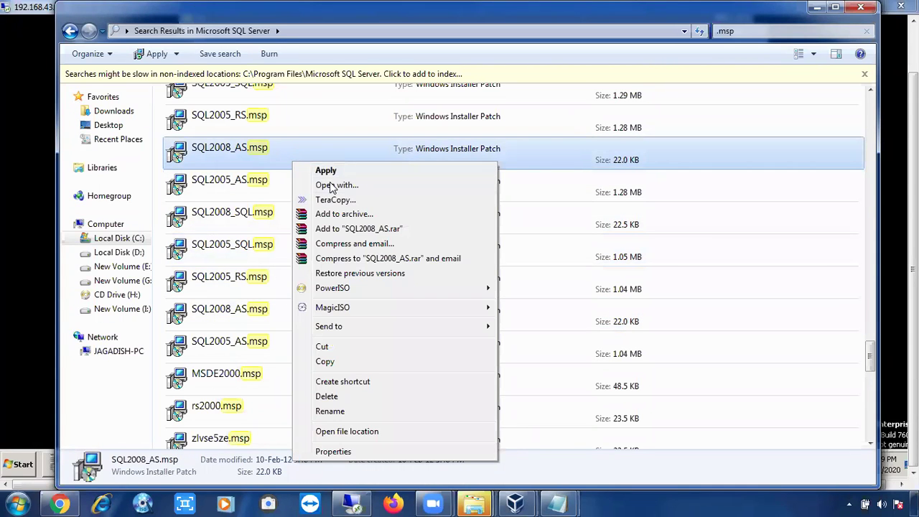
click(332, 185)
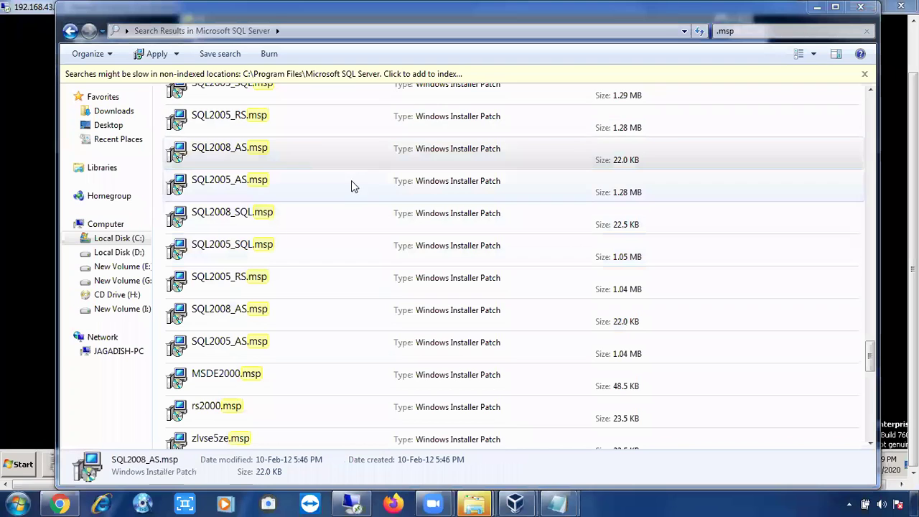
right_click(243, 164)
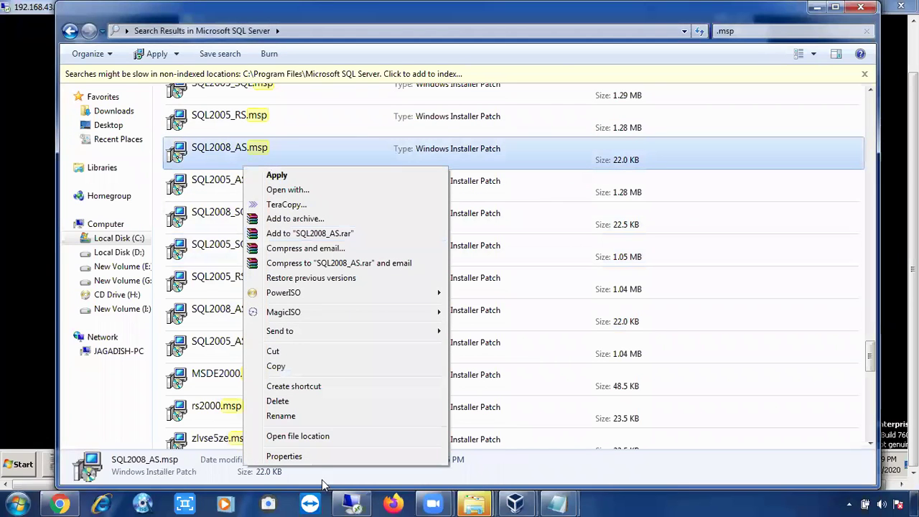
click(284, 456)
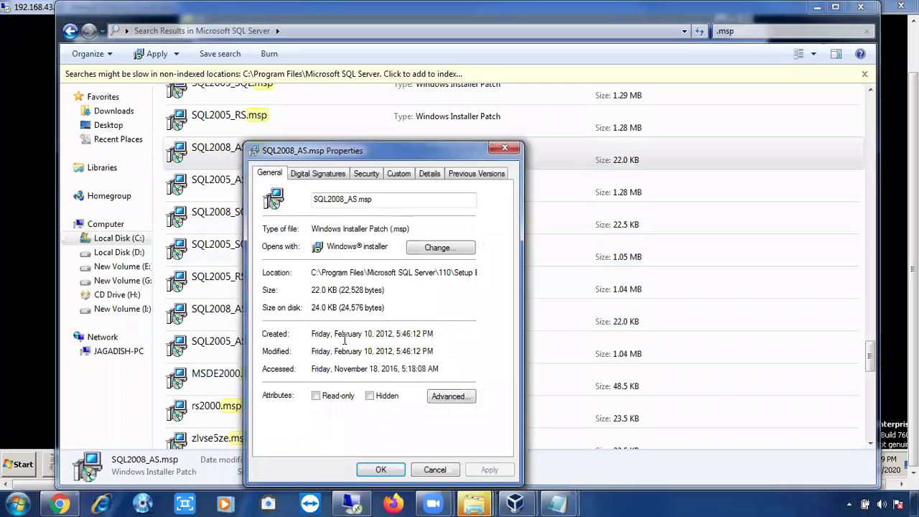
drag(353, 273, 452, 275)
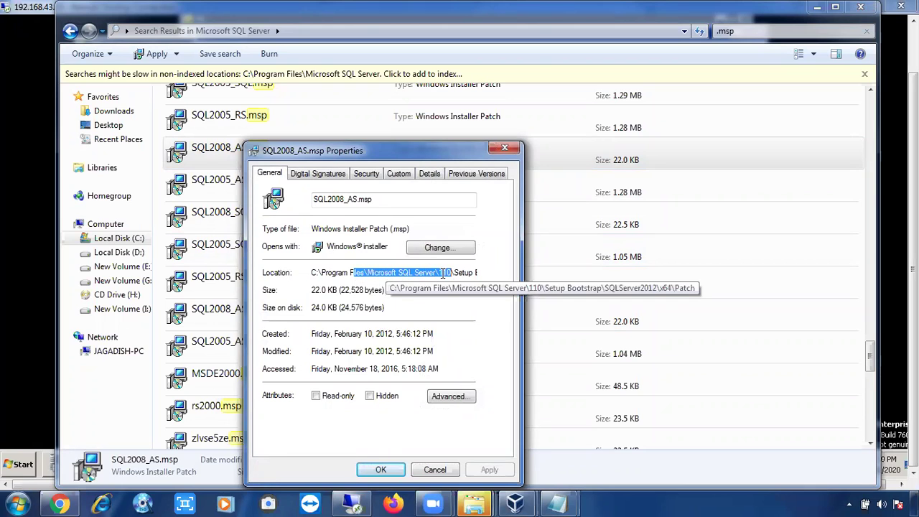
Step: Open a new Explorer window and browse to C:\Program Files\Microsoft SQL Server\100
key(super+e)
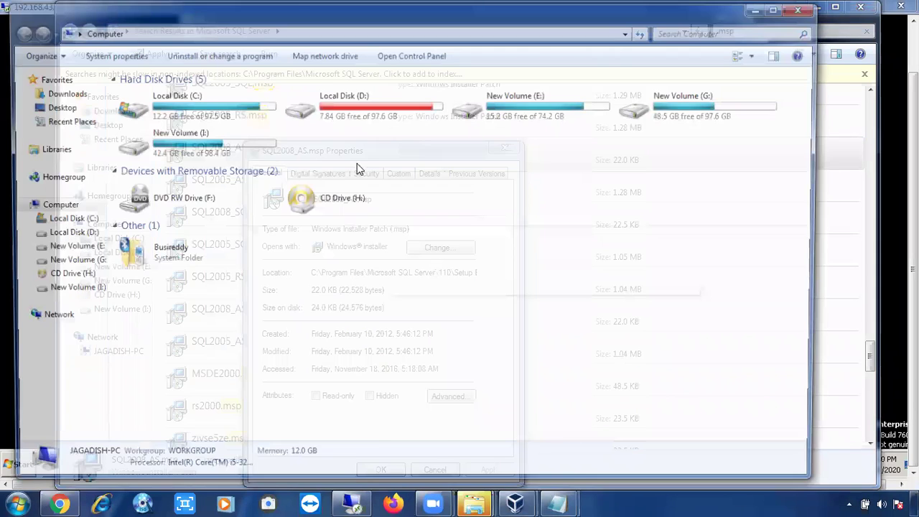
double_click(226, 104)
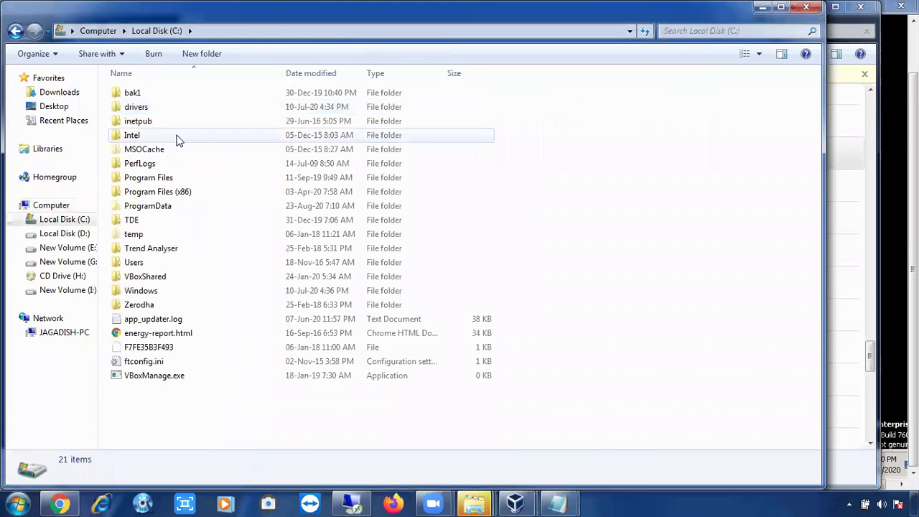
double_click(158, 183)
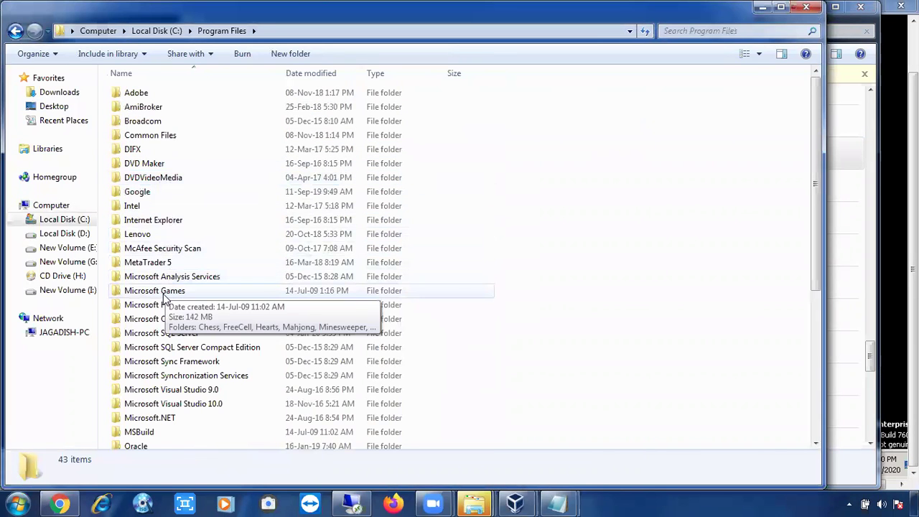
double_click(171, 333)
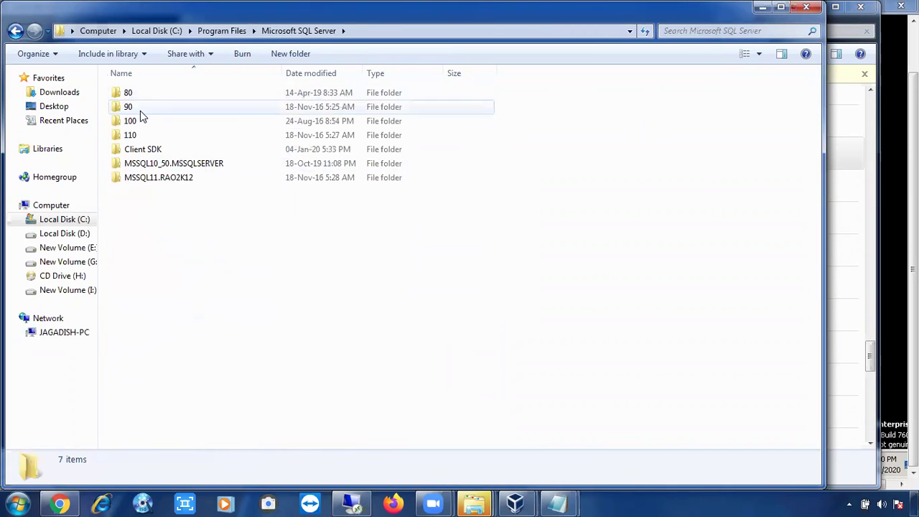
double_click(130, 121)
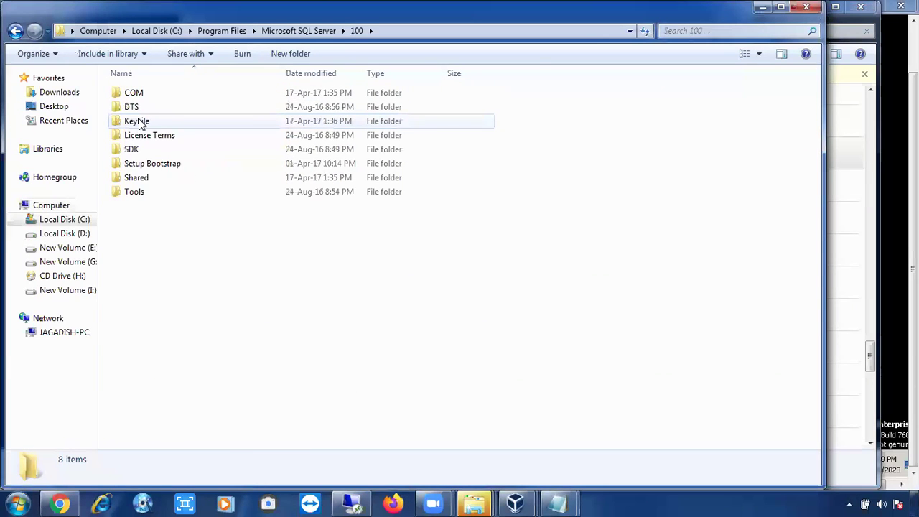
Step: Search the 100 folder for .msi and look through the installer packages found
click(675, 31)
text(.ms)
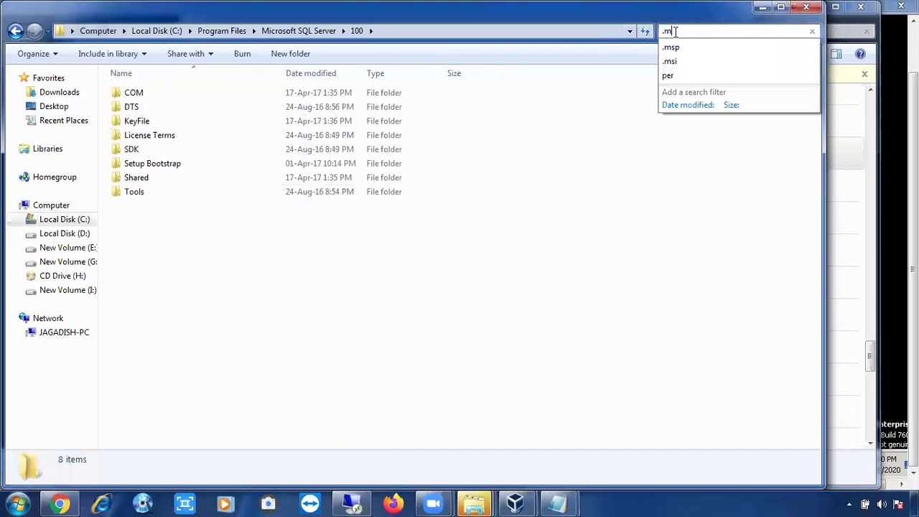
text(i)
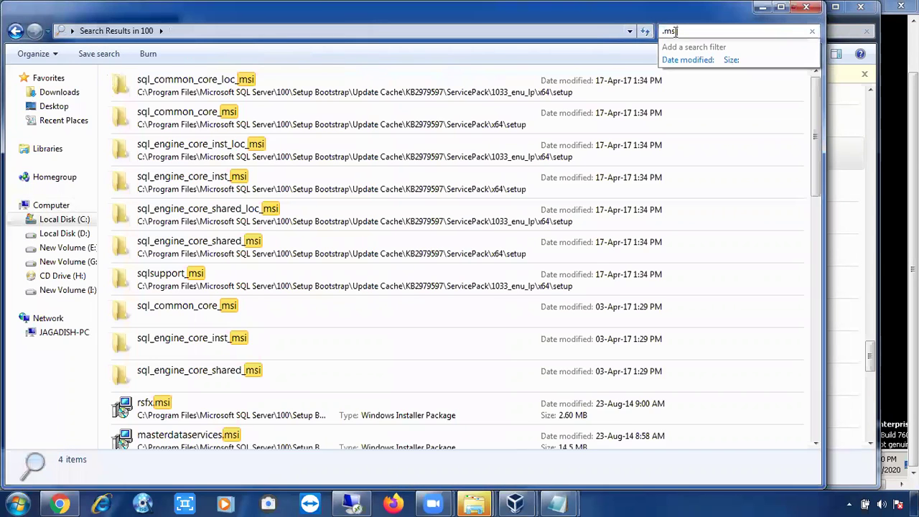
scroll(661, 131, down, 10)
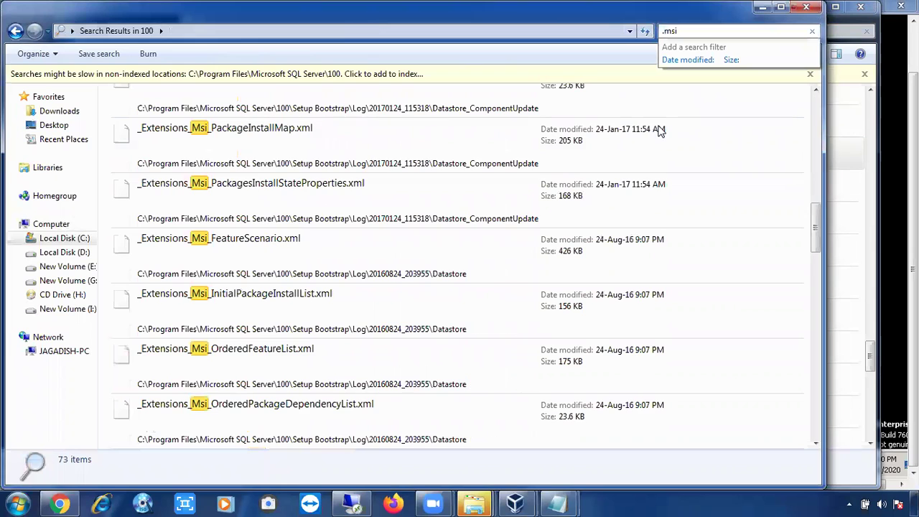
scroll(661, 131, down, 10)
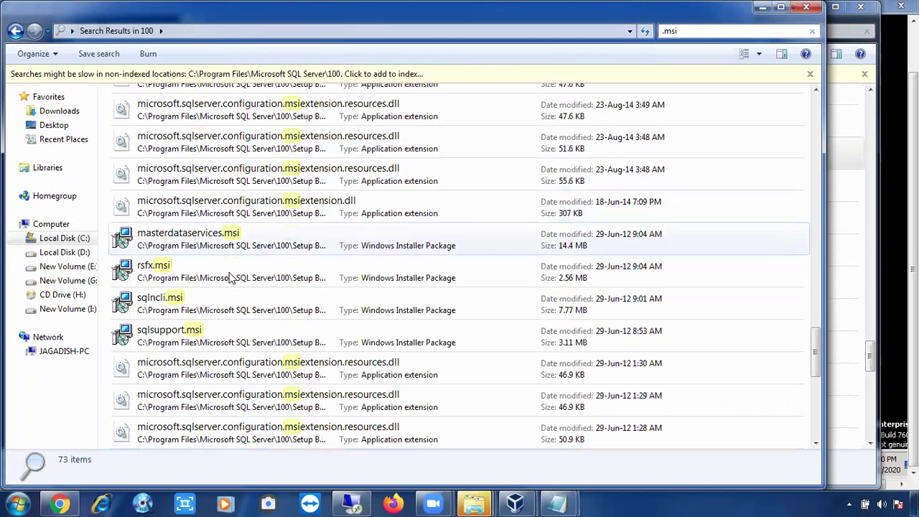
Step: Search the 100 folder for .msp instead, look through the patch files, and clear the search
key(BackSpace)
text(p)
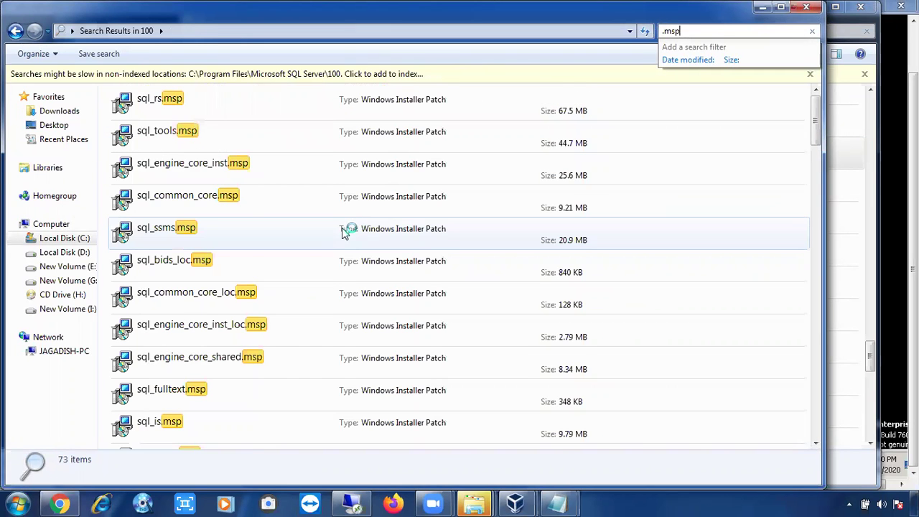
scroll(349, 233, down, 15)
scroll(345, 237, down, 2)
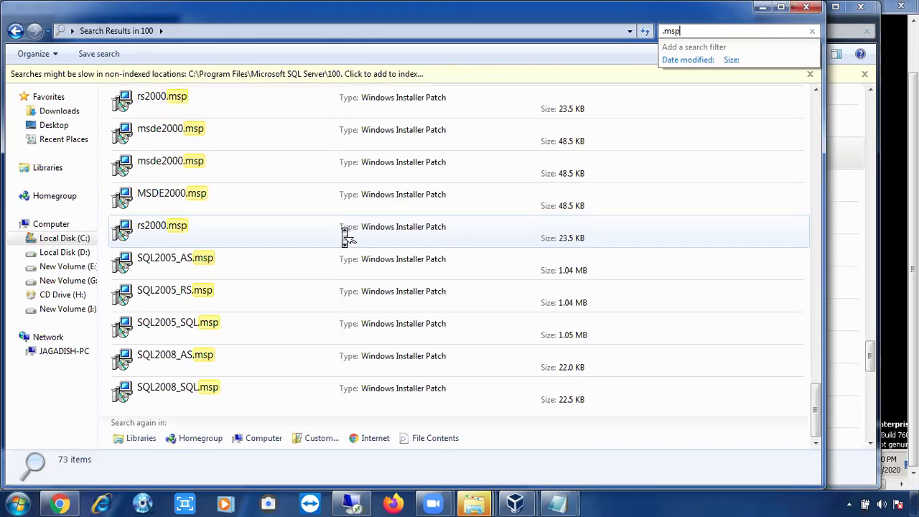
scroll(344, 237, down, 4)
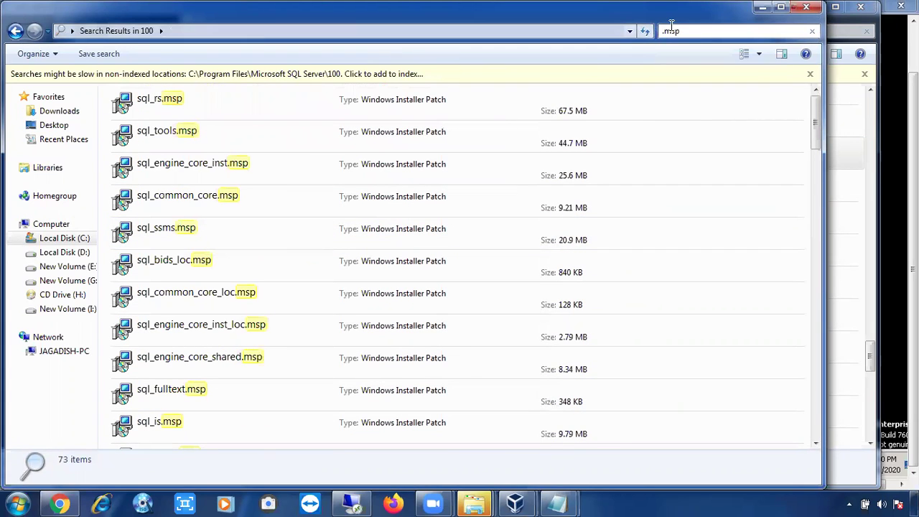
key(BackSpace)
key(BackSpace)
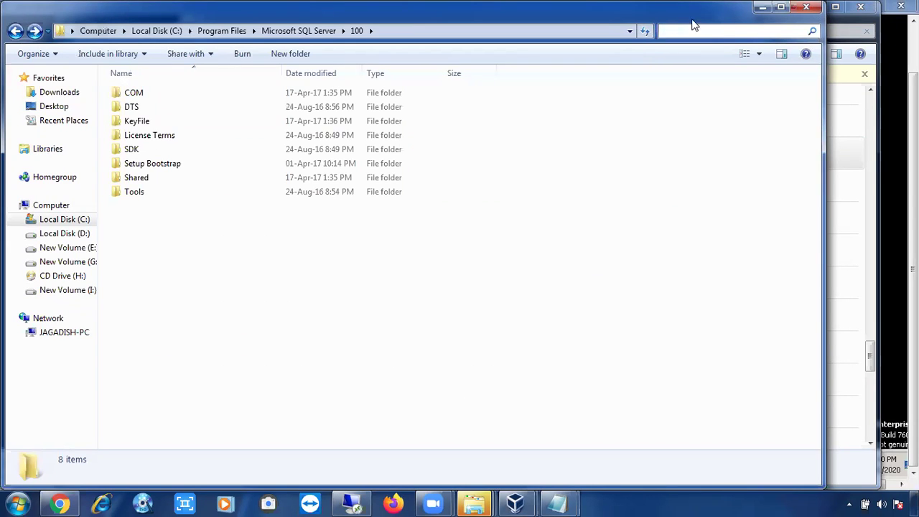
Step: Close the SQL2008_AS.msp properties and minimize both local Explorer windows to return to the remote desktop session
click(763, 9)
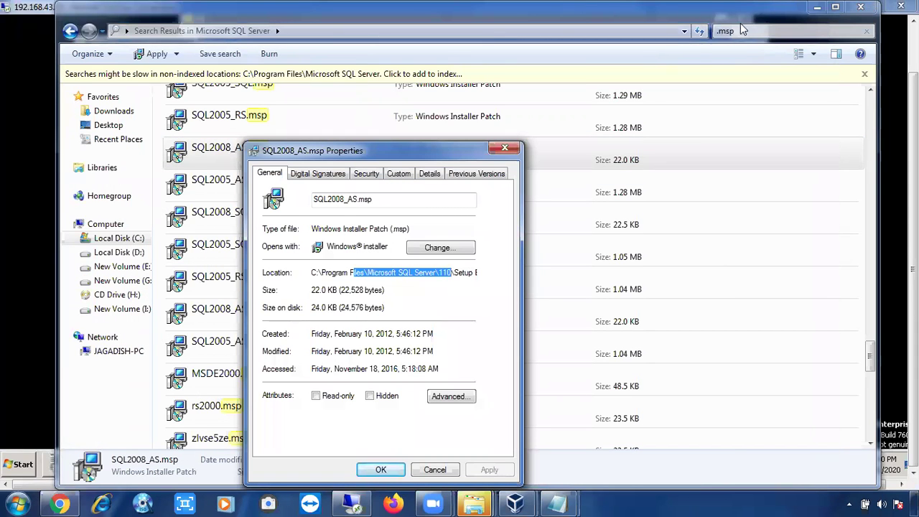
click(492, 150)
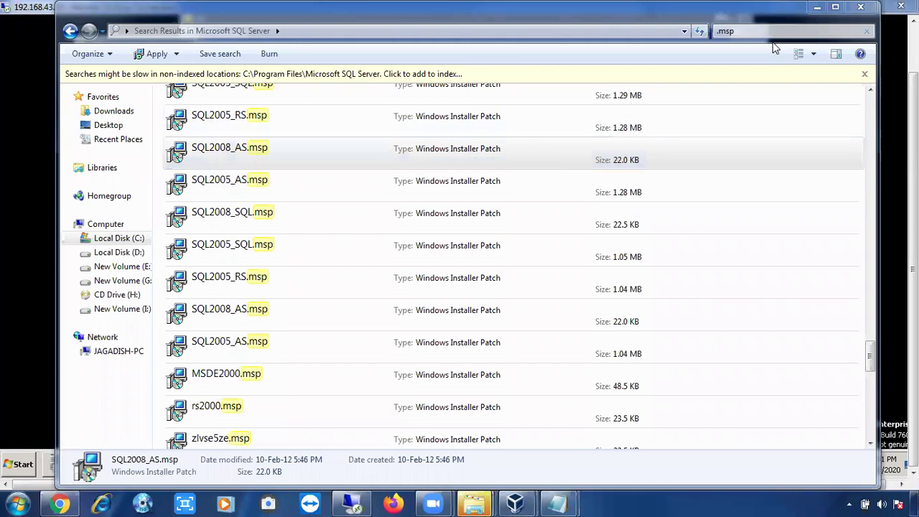
click(816, 7)
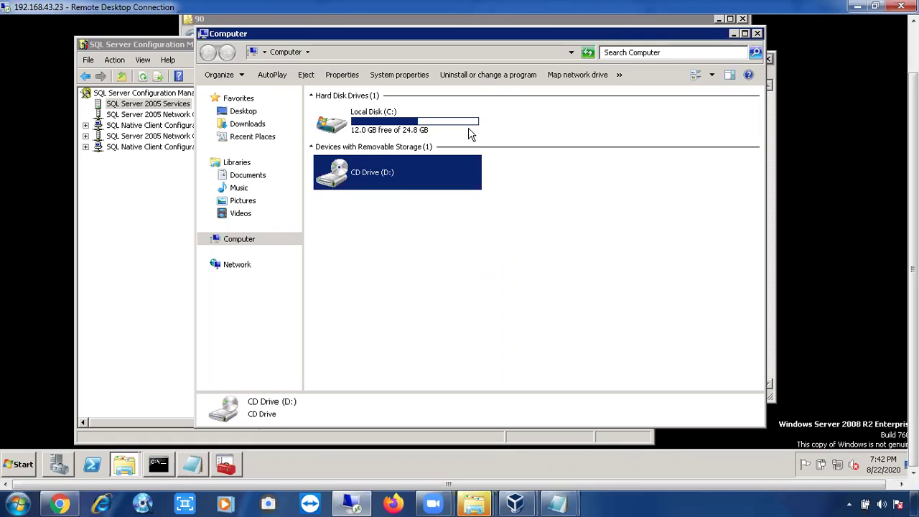
Step: Minimize the remote Computer window and close SQL Server Configuration Manager and the 90 folder window
click(732, 36)
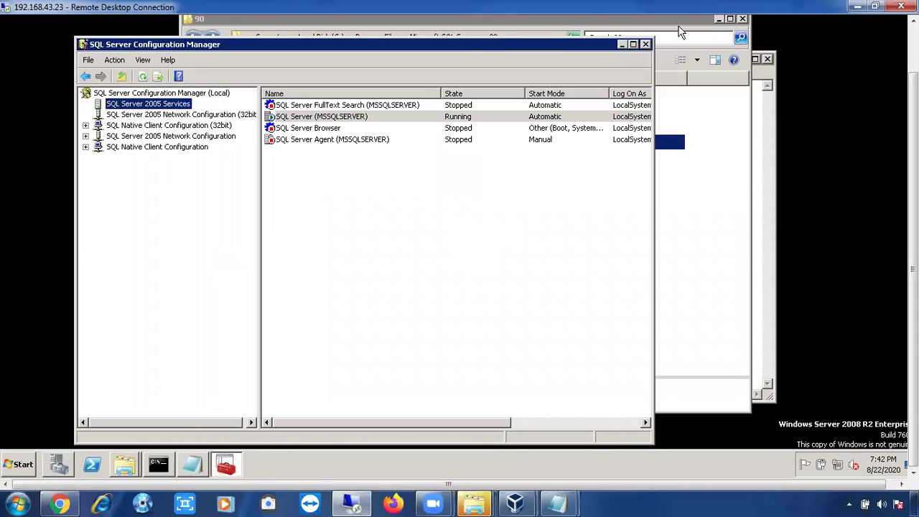
click(645, 44)
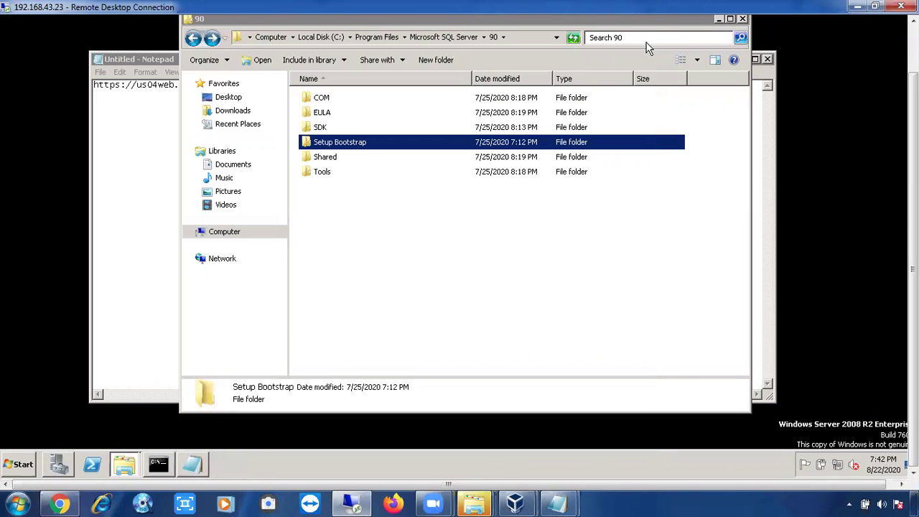
click(741, 20)
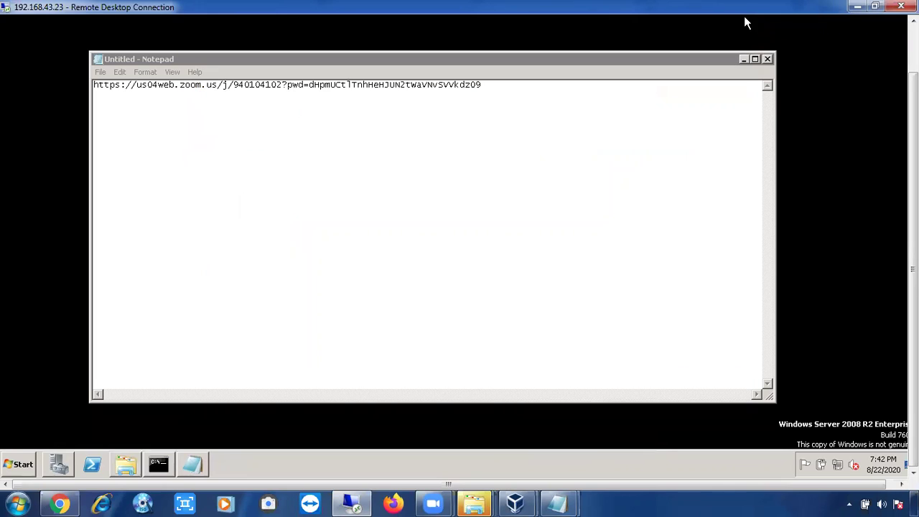
Step: Open the Services console on the remote server by running services.msc
click(16, 465)
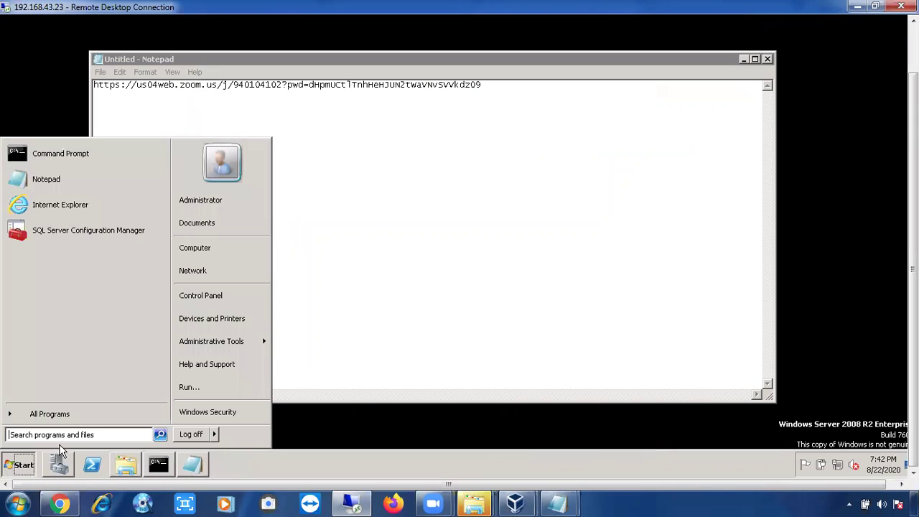
click(189, 386)
text(services)
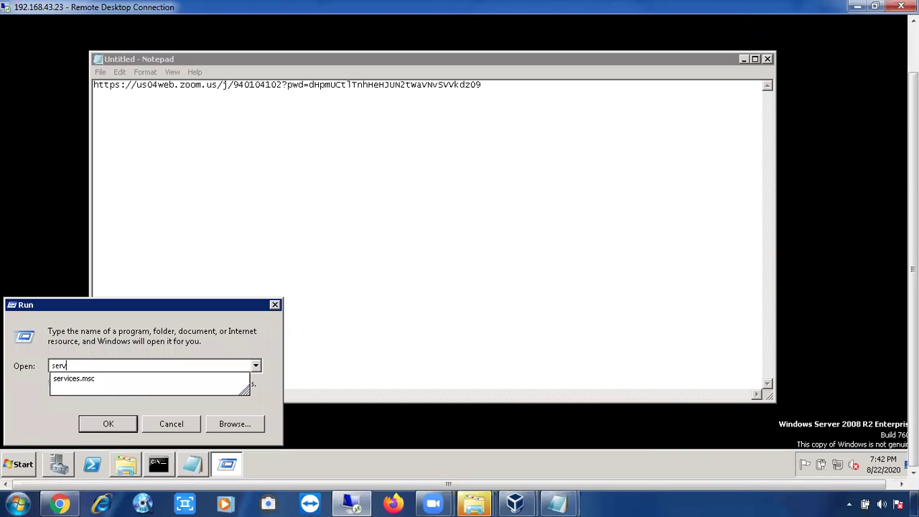
click(176, 383)
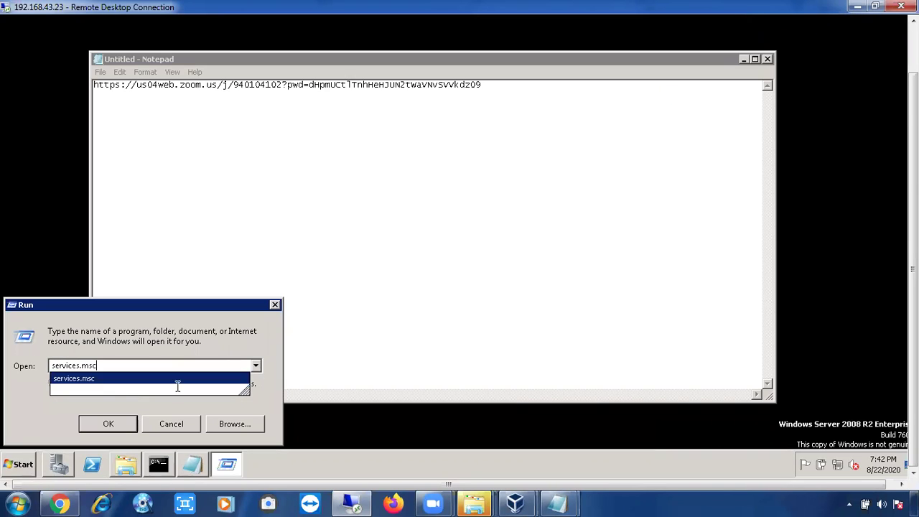
key(Return)
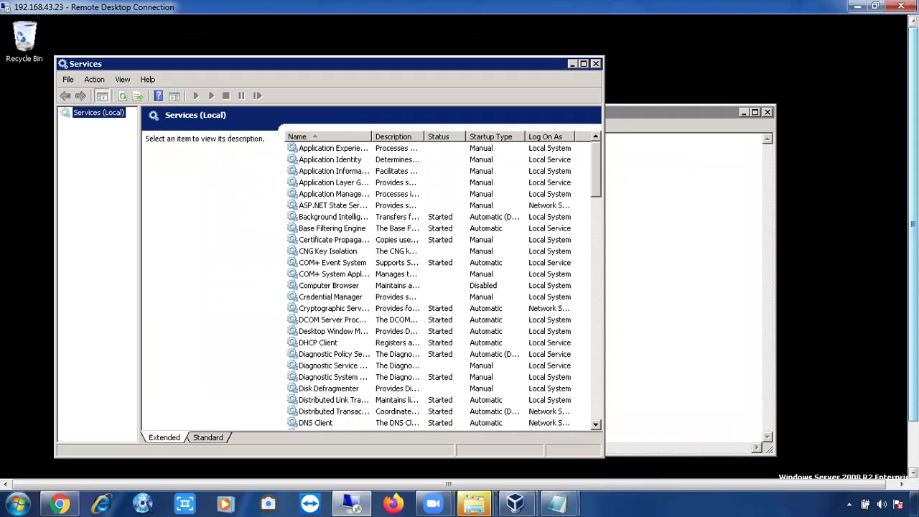
Step: Maximize the Services console, jump to the services starting with S, and widen the Name column to fit the full names
click(584, 64)
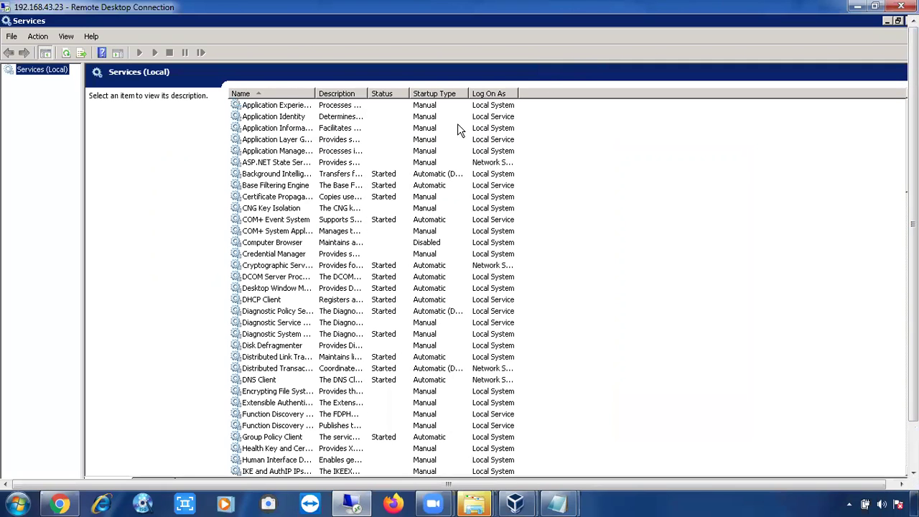
click(295, 168)
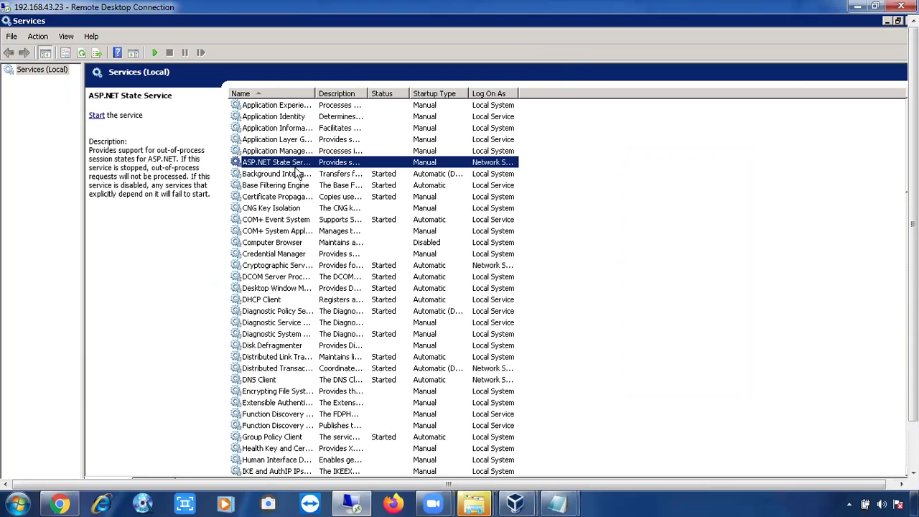
key(s)
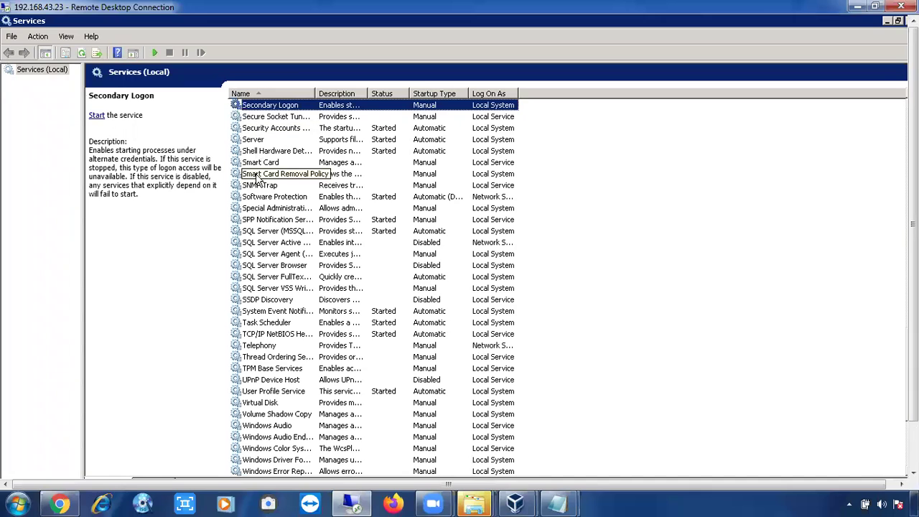
double_click(316, 93)
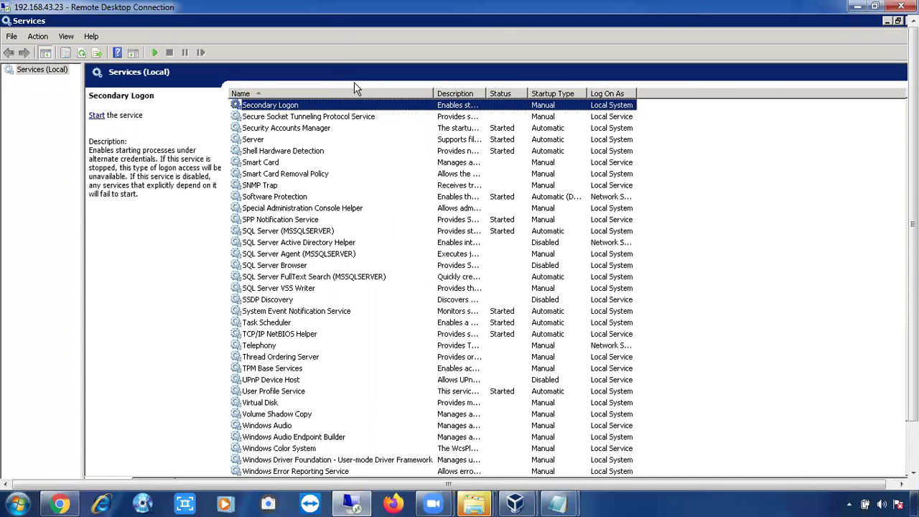
Step: Select the SQL Server (MSSQLSERVER) service on the remote server, and open the Services console on the local computer
click(271, 234)
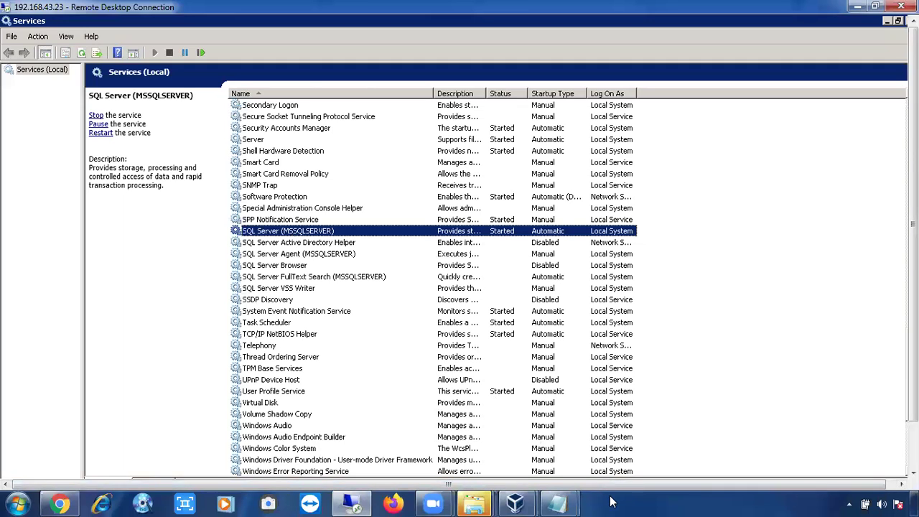
key(super+r)
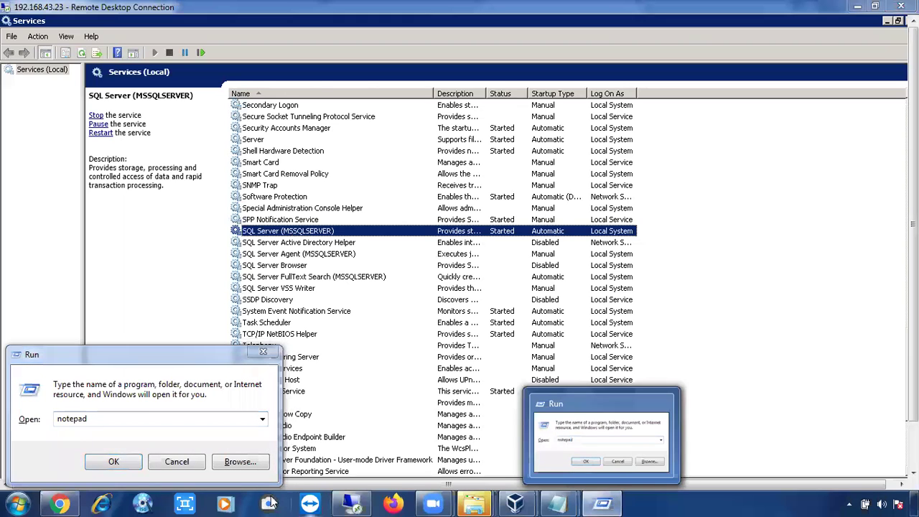
text(ser)
key(Down)
key(Return)
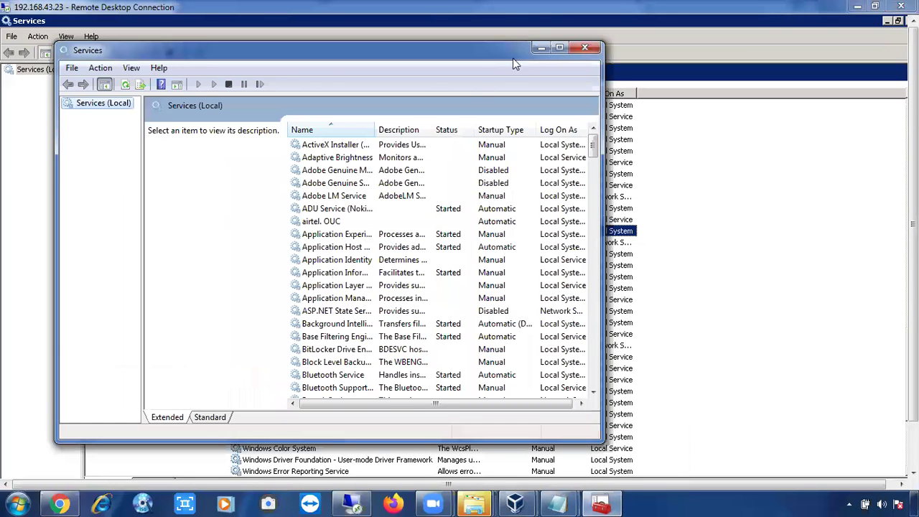
Step: Maximize the local Services console, jump to the services starting with S, and widen the Name column to fit the full names
click(561, 48)
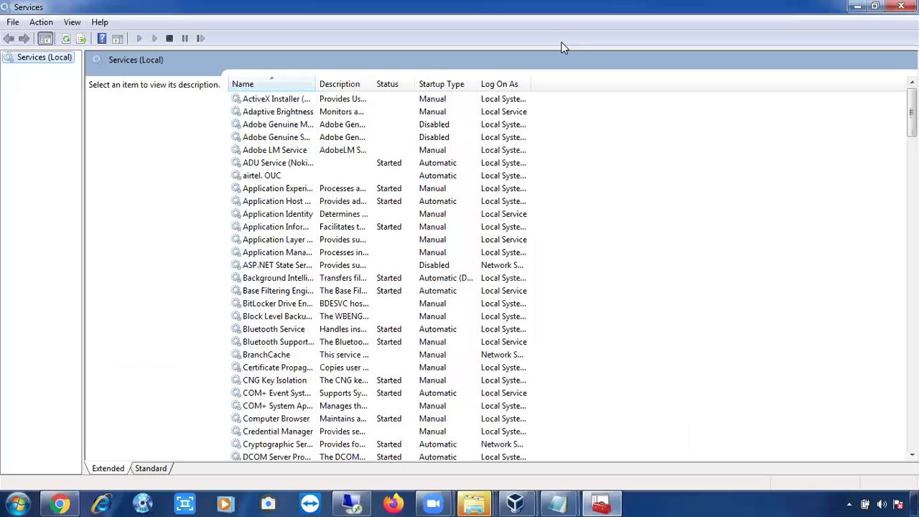
click(260, 279)
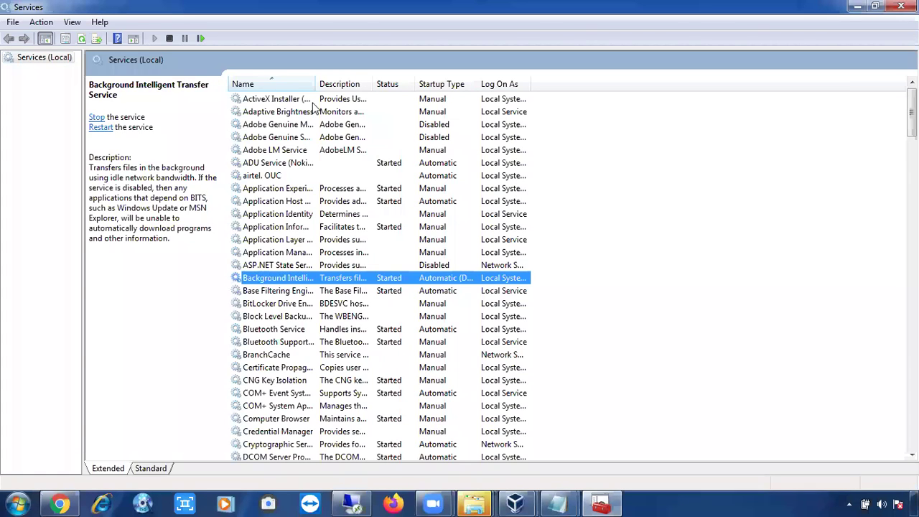
key(s)
drag(314, 85, 436, 79)
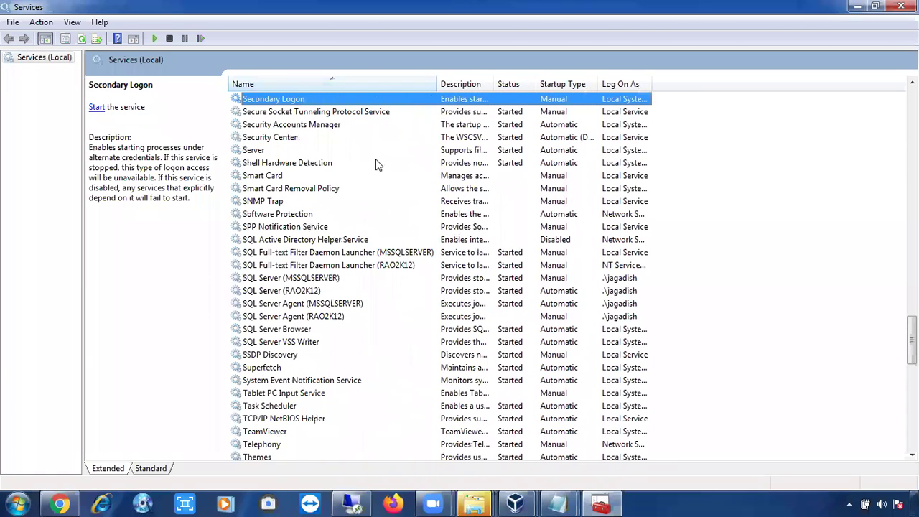
Step: Compare the local SQL Server (MSSQLSERVER) default instance service with the SQL Server (RAO2K12) named instance service
click(279, 282)
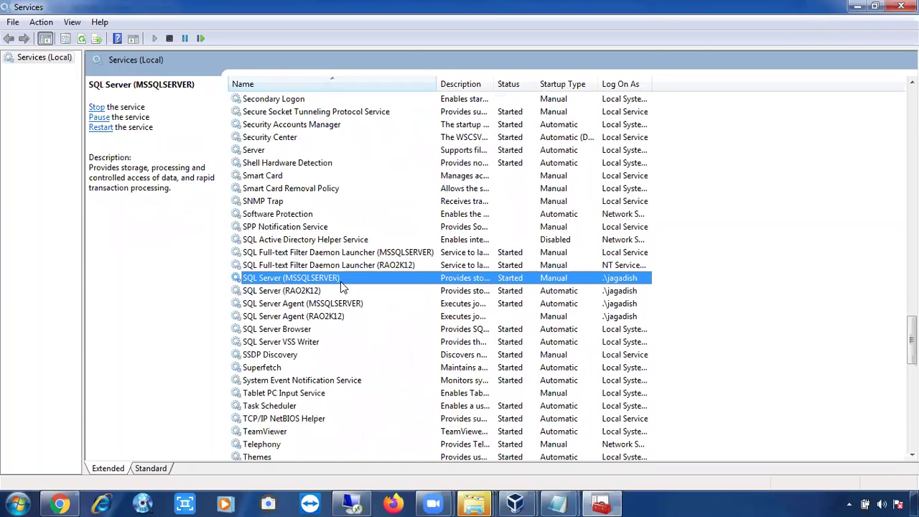
click(307, 294)
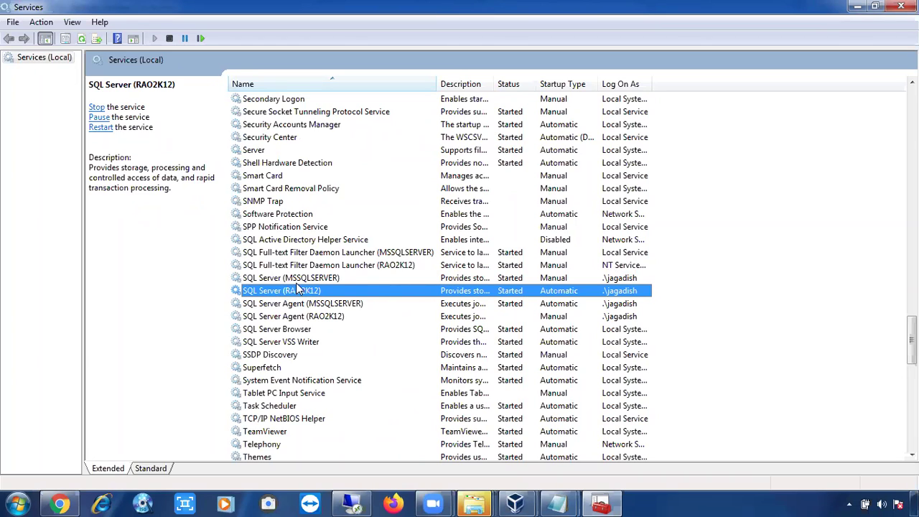
click(298, 281)
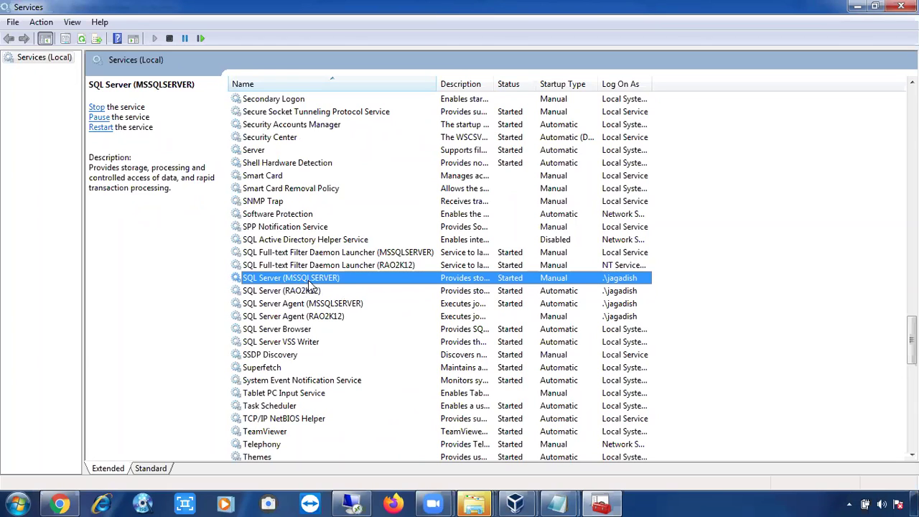
click(305, 293)
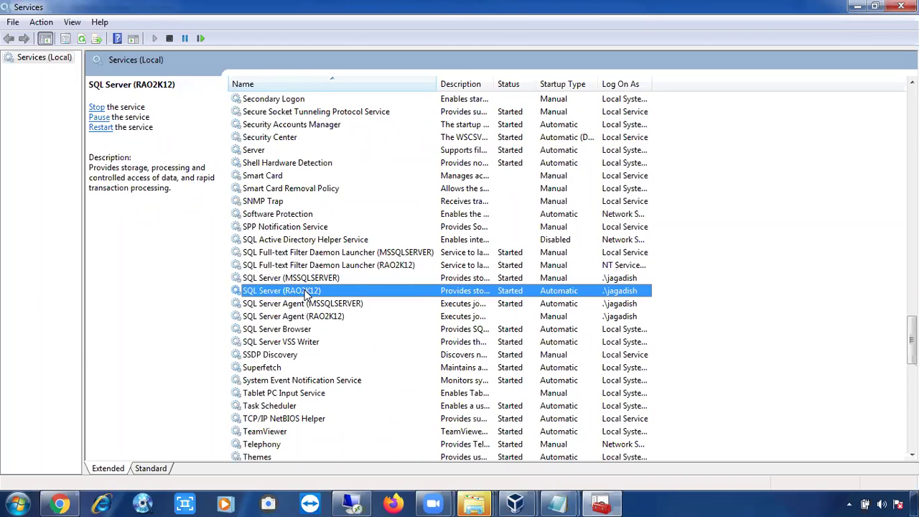
click(278, 279)
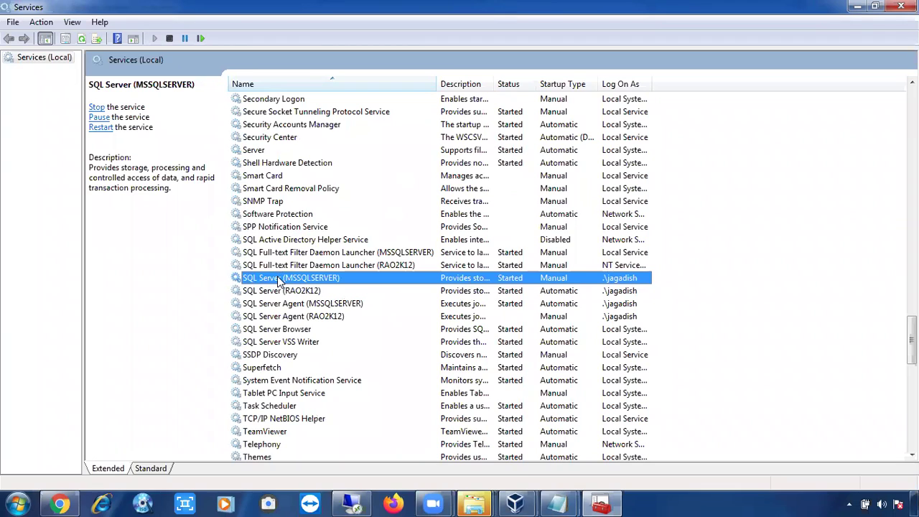
click(292, 294)
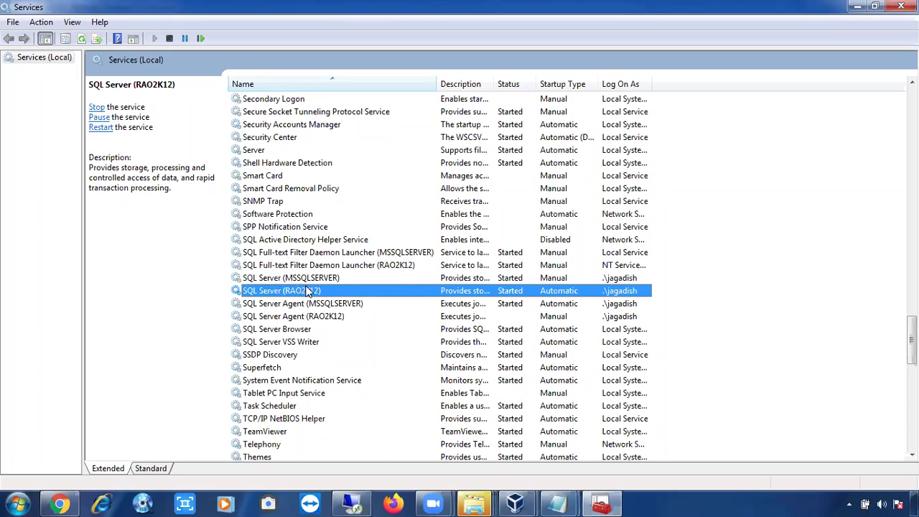
Step: Switch back to the remote desktop session and review its SQL Server Active Directory Helper, Agent, Browser, FullText Search and VSS Writer services
click(350, 502)
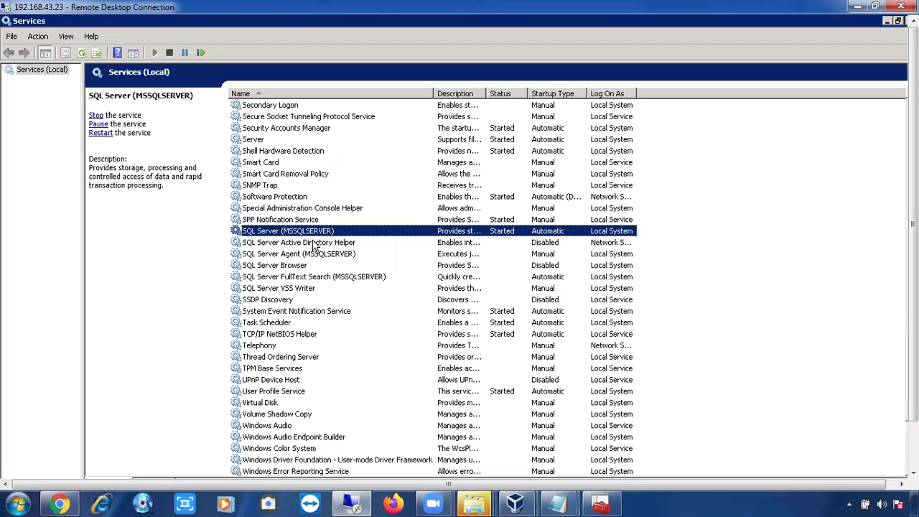
click(285, 245)
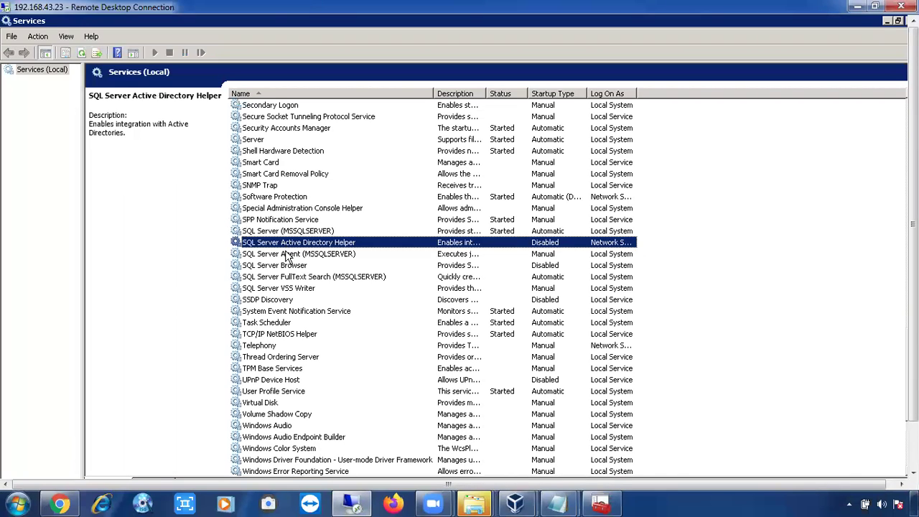
click(288, 256)
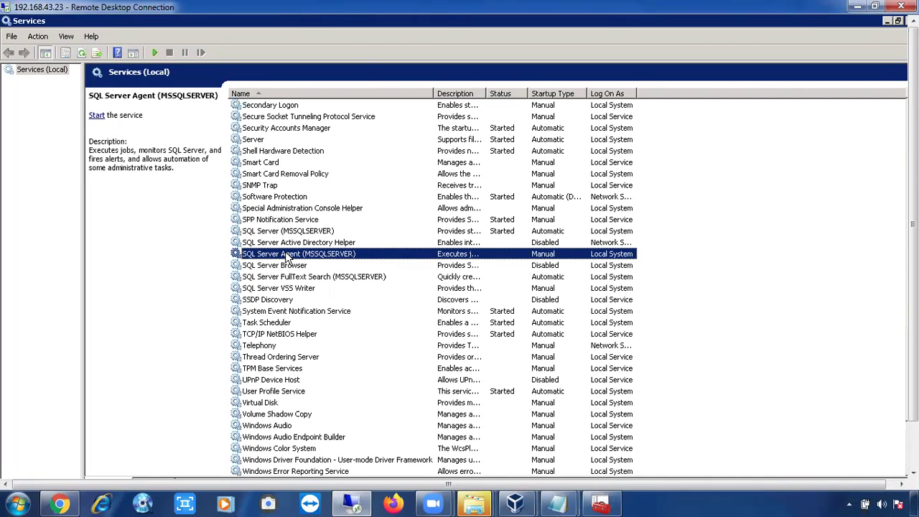
click(285, 266)
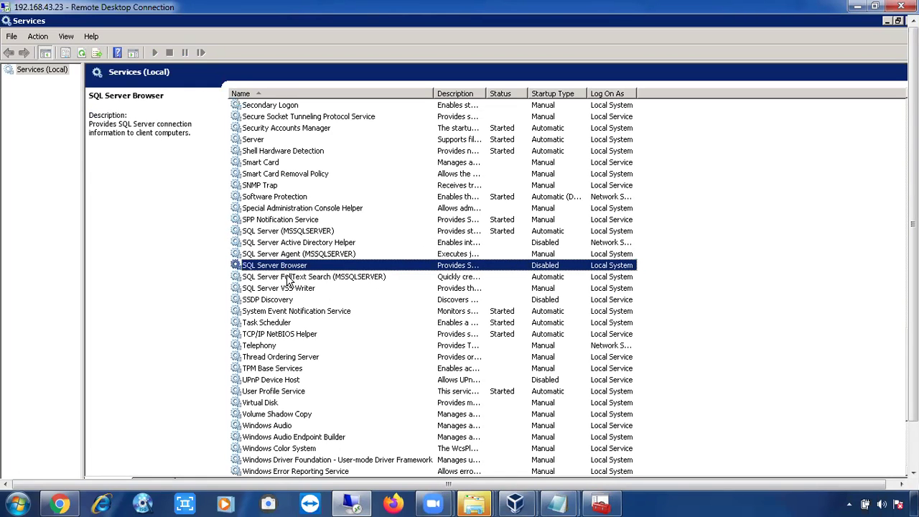
click(287, 279)
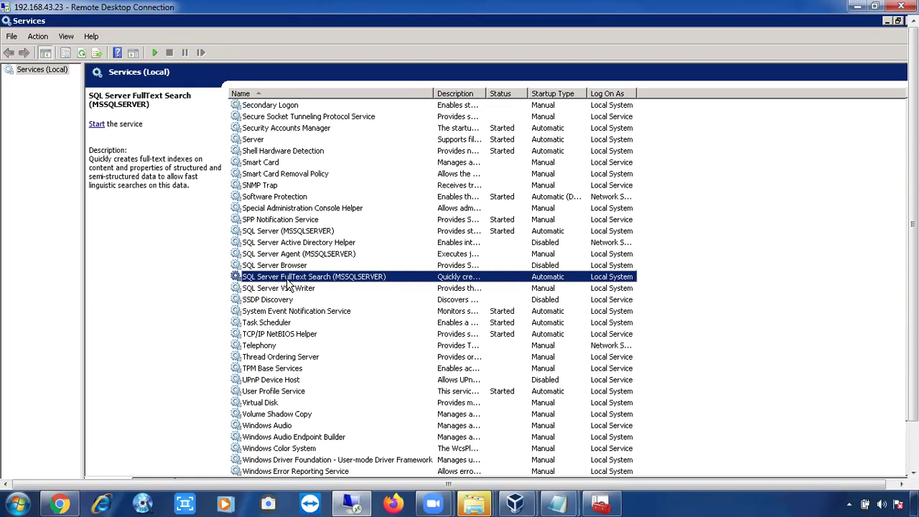
click(289, 292)
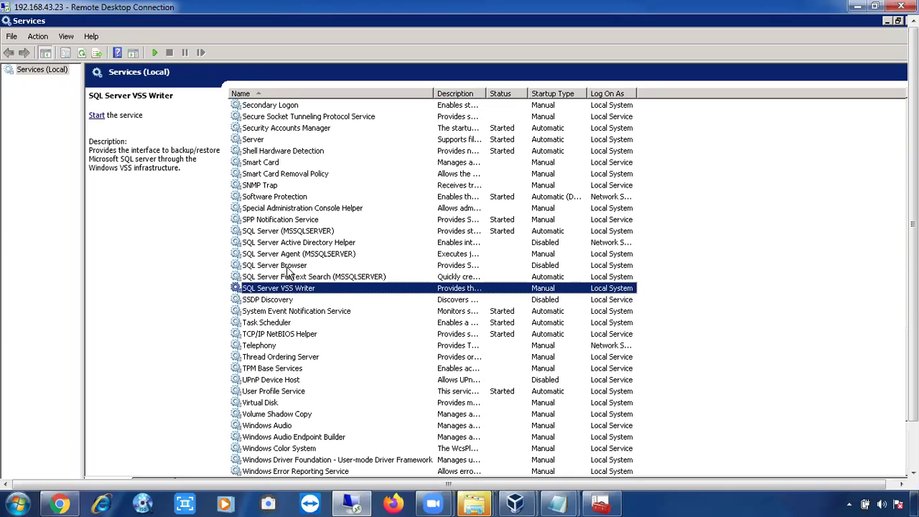
Step: Re-examine the descriptions of the remote SQL Server Browser, Active Directory Helper, FullText Search and VSS Writer services
click(288, 269)
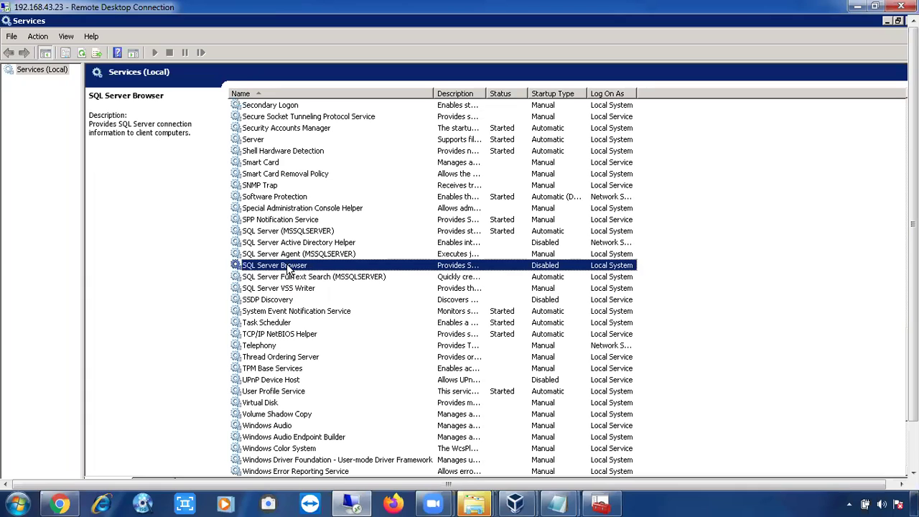
click(288, 242)
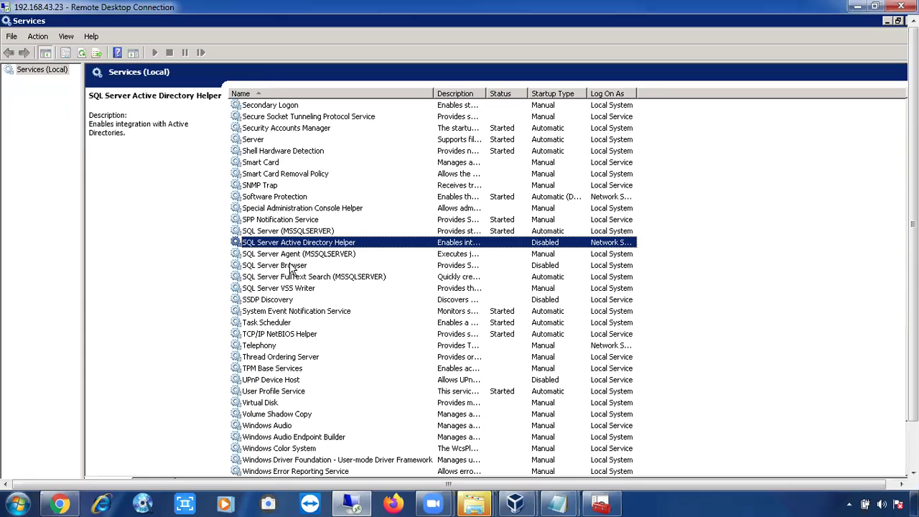
click(293, 276)
click(290, 267)
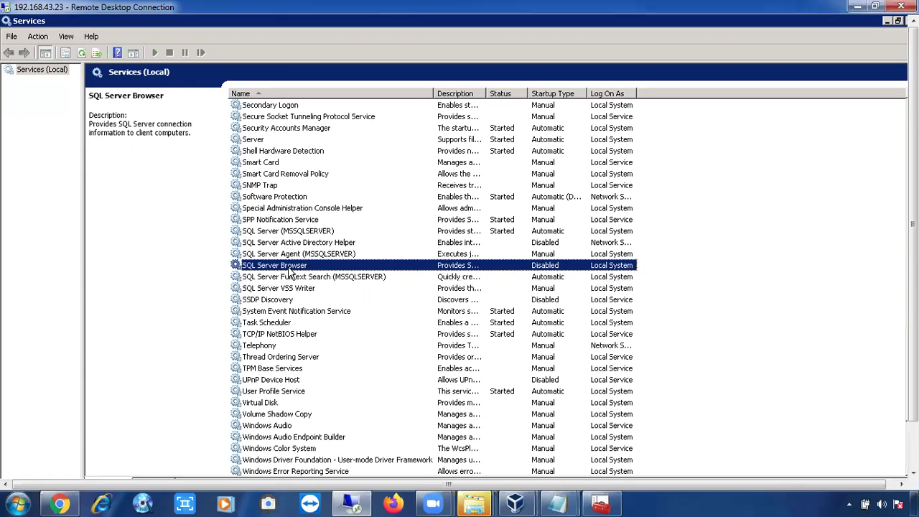
click(292, 289)
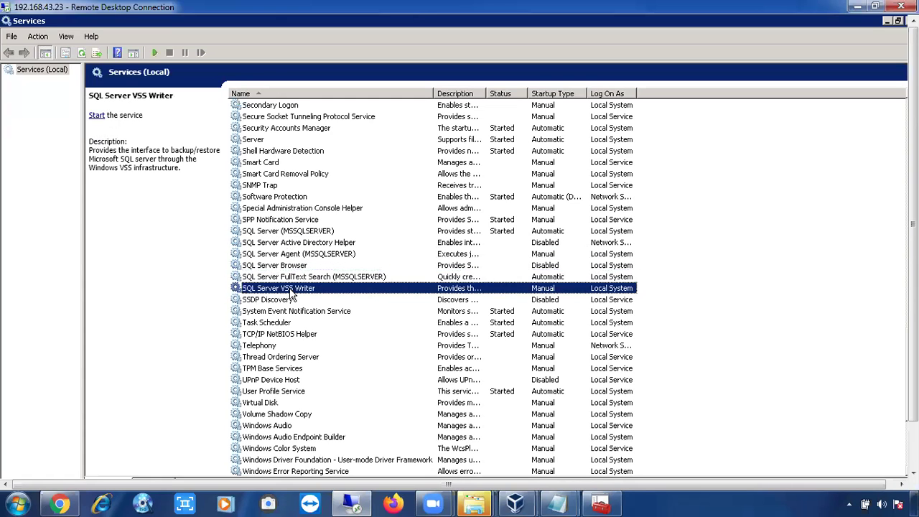
Step: Go through the six remote SQL Server services in list order, from SQL Server (MSSQLSERVER) to SQL Server VSS Writer
click(292, 232)
click(294, 244)
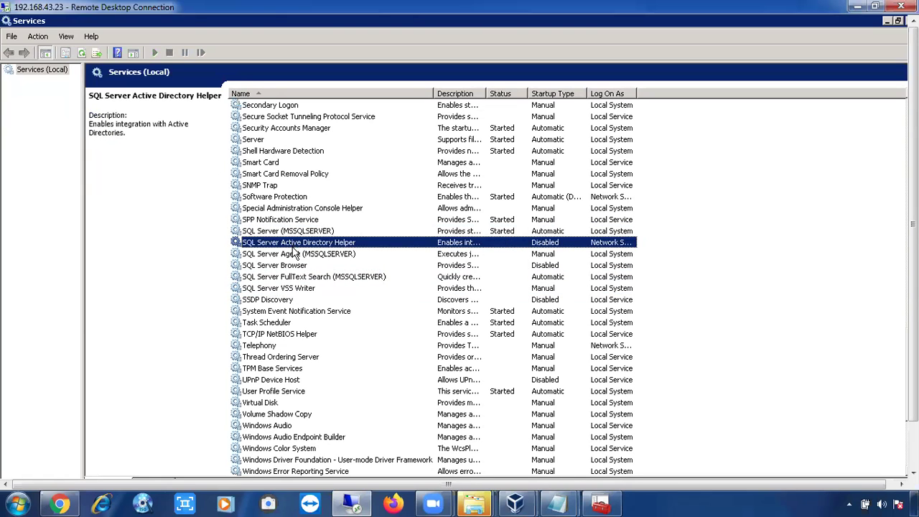
click(292, 255)
click(294, 266)
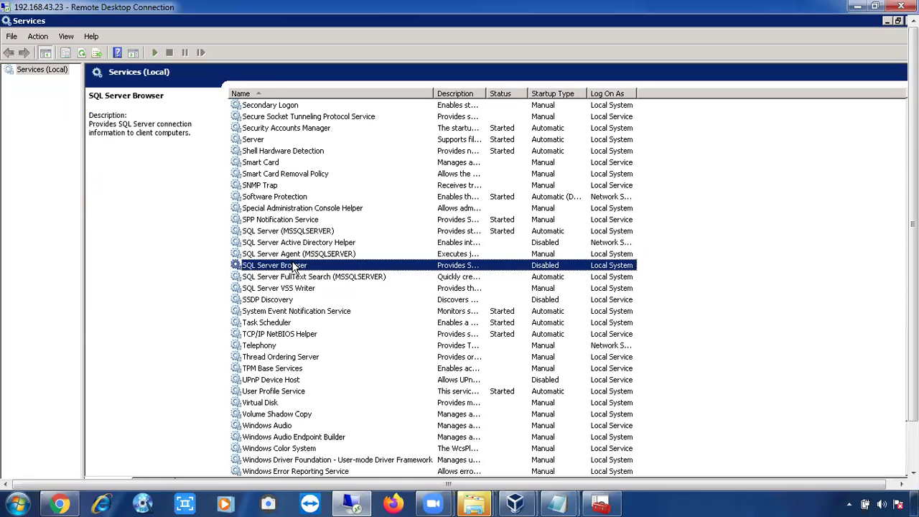
click(295, 277)
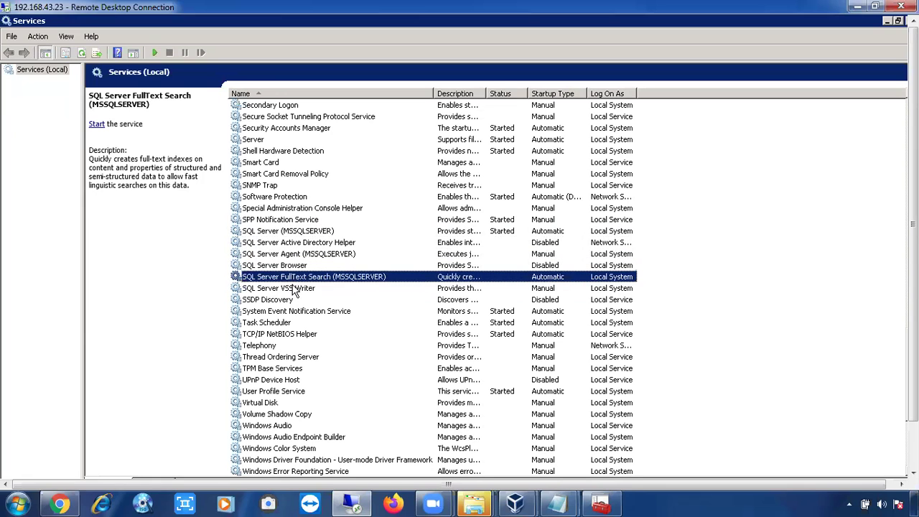
click(294, 289)
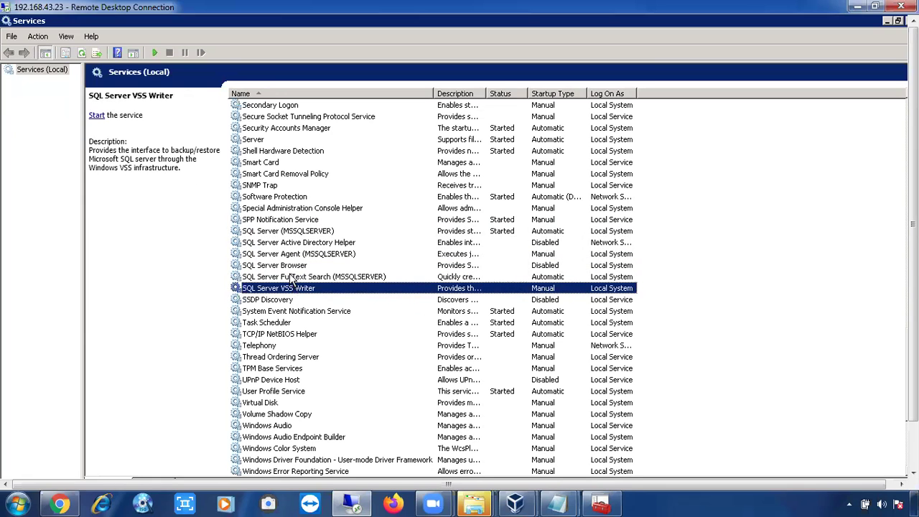
Step: Examine the remote SQL Server Browser service alternately with the SQL Server Agent (MSSQLSERVER) service
click(288, 267)
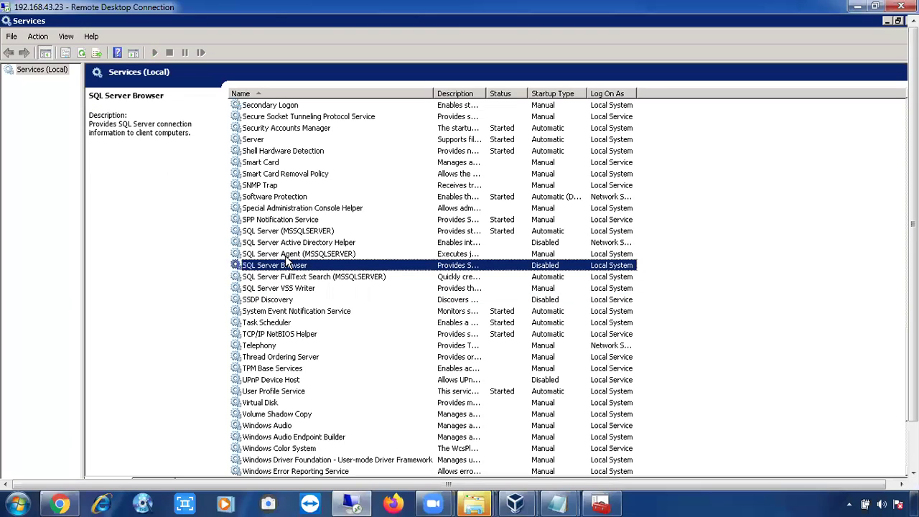
click(290, 256)
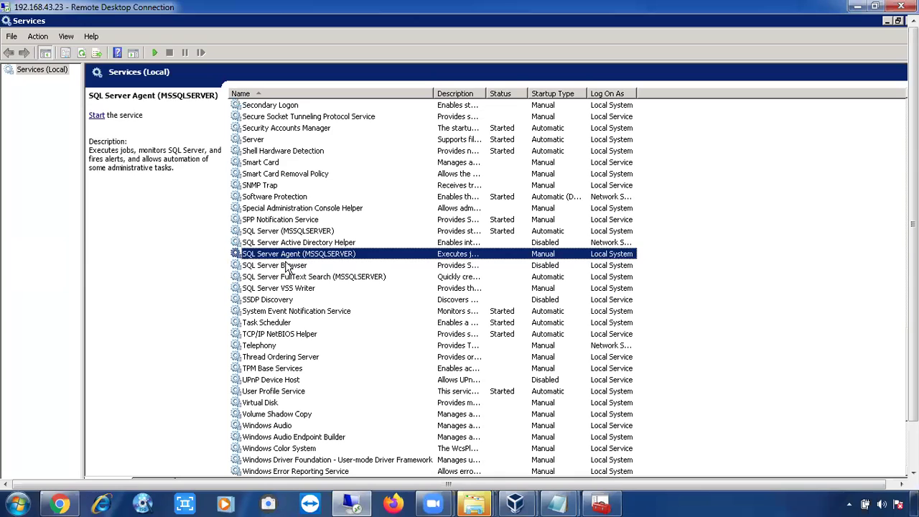
click(286, 266)
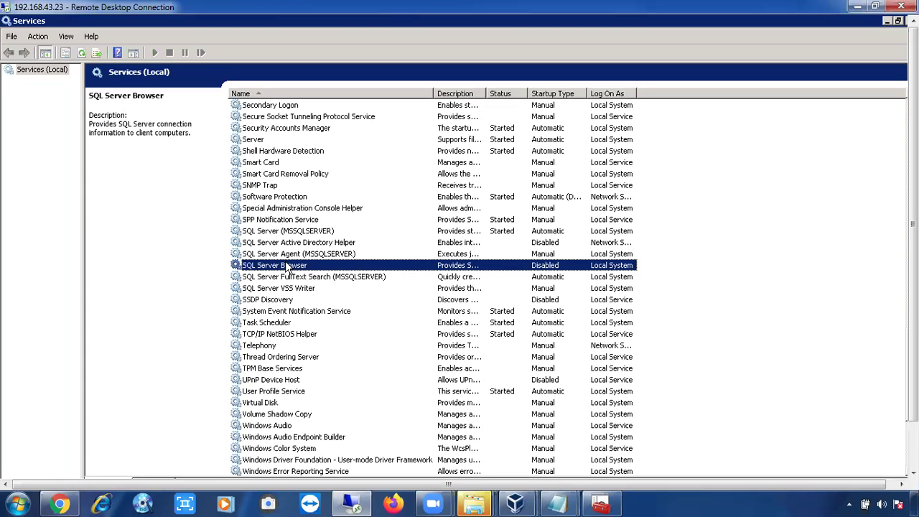
click(322, 256)
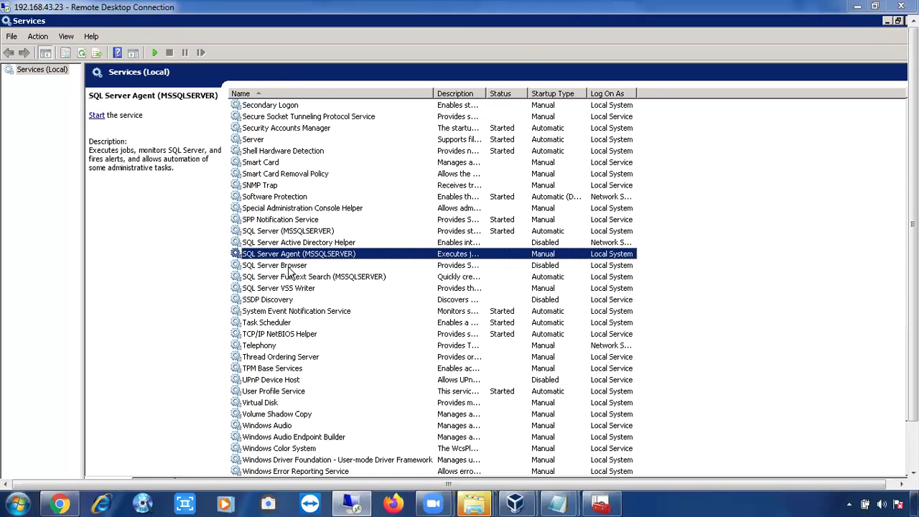
Step: Recap the remote SQL Server (MSSQLSERVER), Agent, FullText Search, Browser and Active Directory Helper services by selecting each one
click(290, 232)
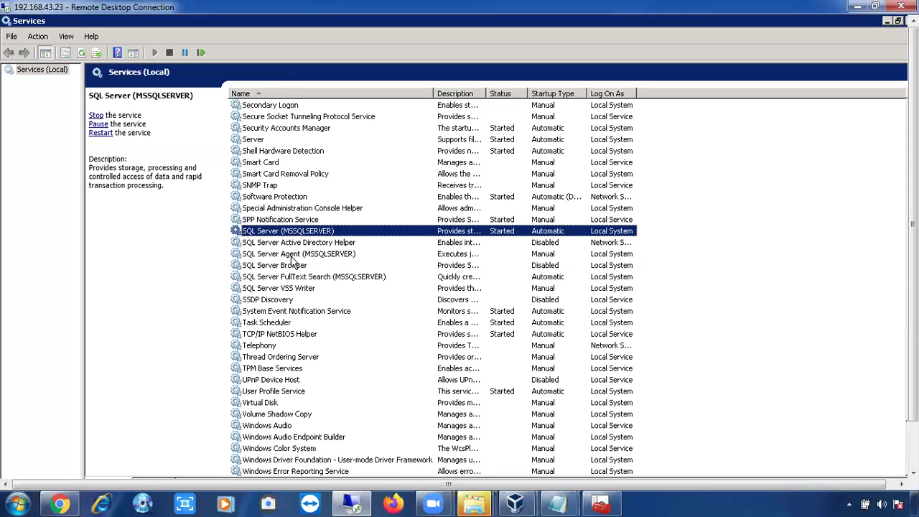
click(291, 257)
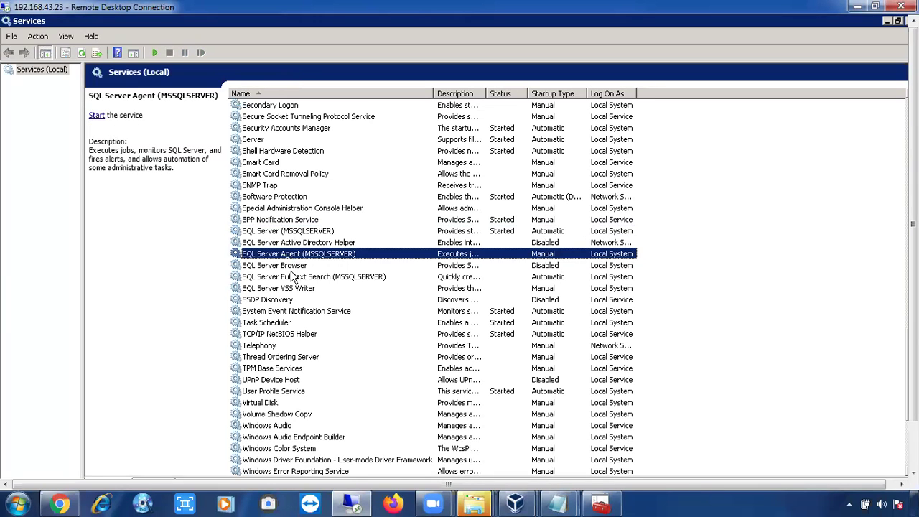
click(292, 278)
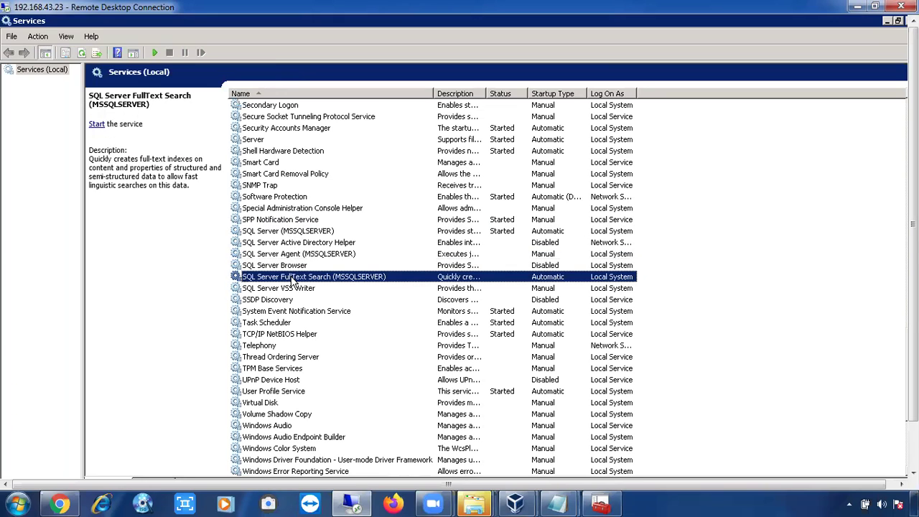
click(287, 267)
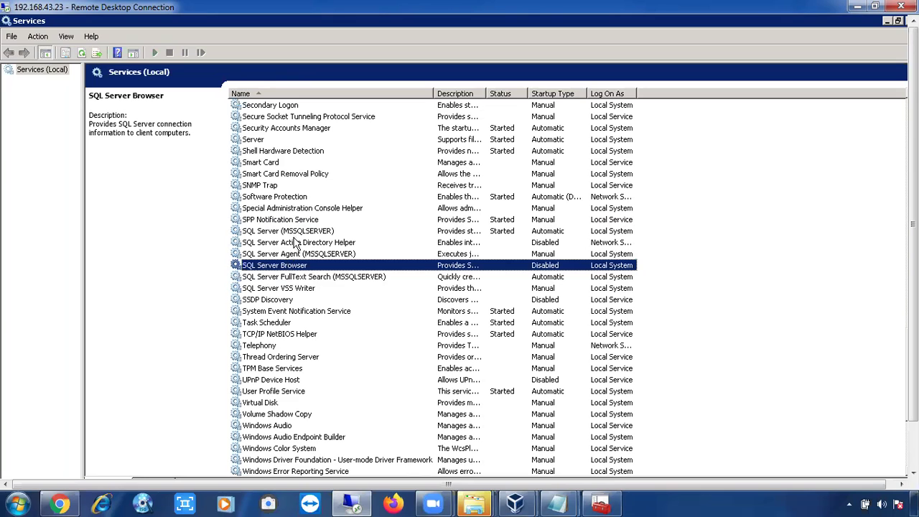
click(288, 244)
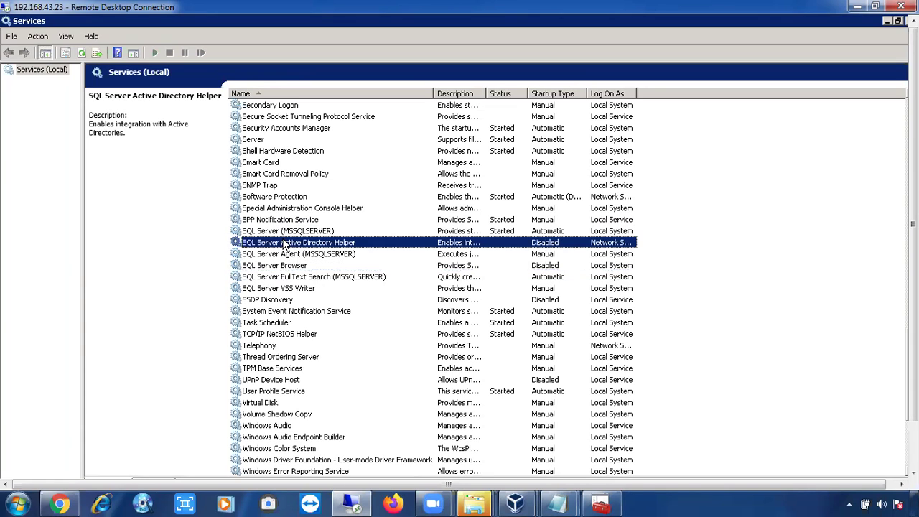
Step: Review the descriptions of the remote SQL Server Browser and SQL Server VSS Writer services
click(285, 265)
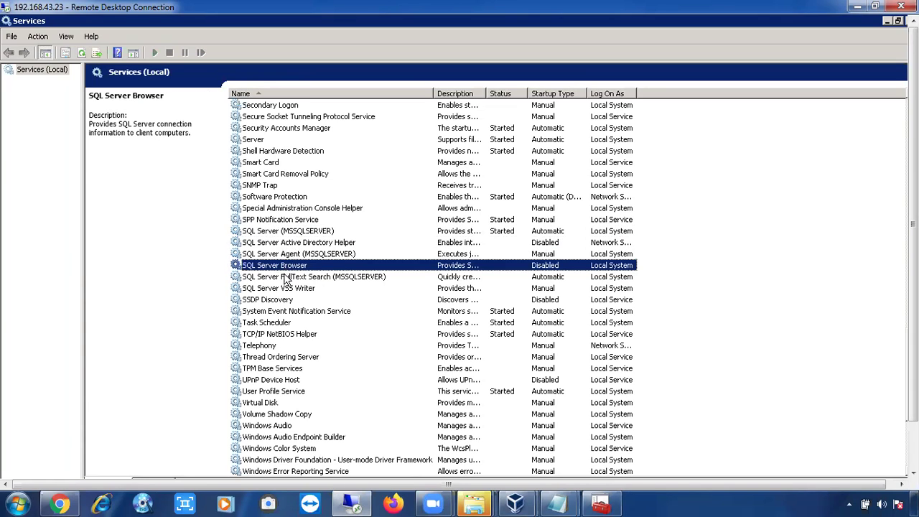
click(287, 288)
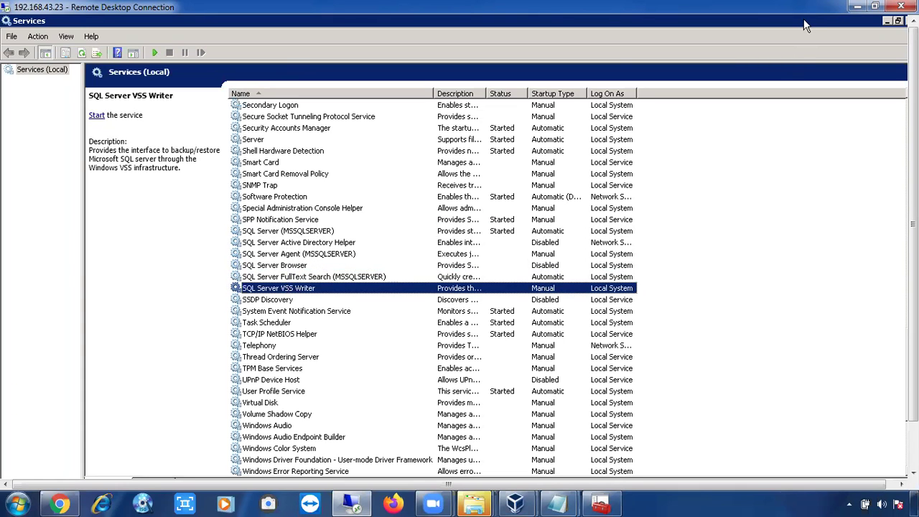
Step: Clear the open Services and Notepad windows off the remote desktop
double_click(803, 20)
click(867, 56)
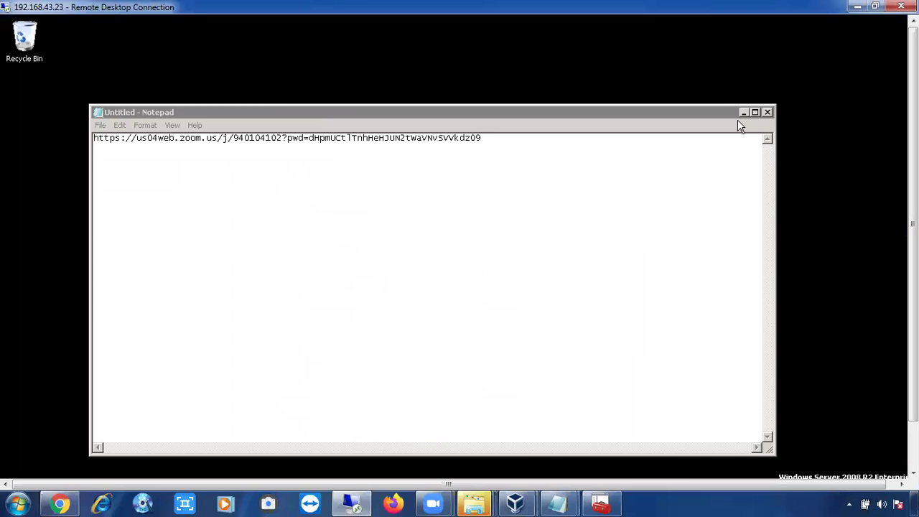
click(744, 113)
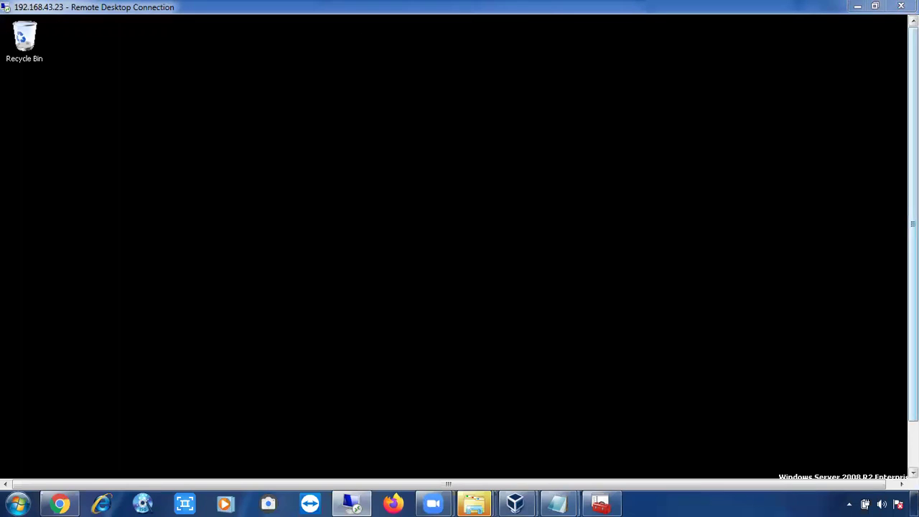
Step: Open the Run dialog on the remote server and enter the command sqlwb
drag(912, 208, 912, 254)
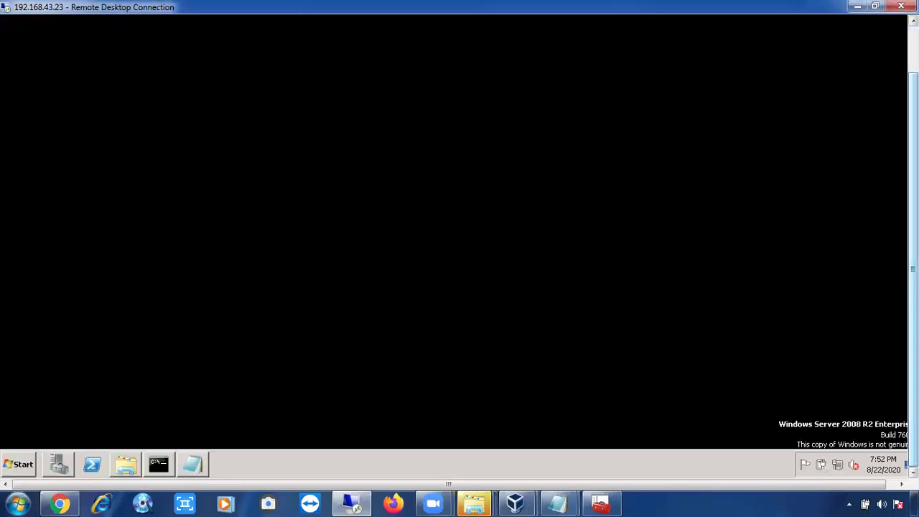
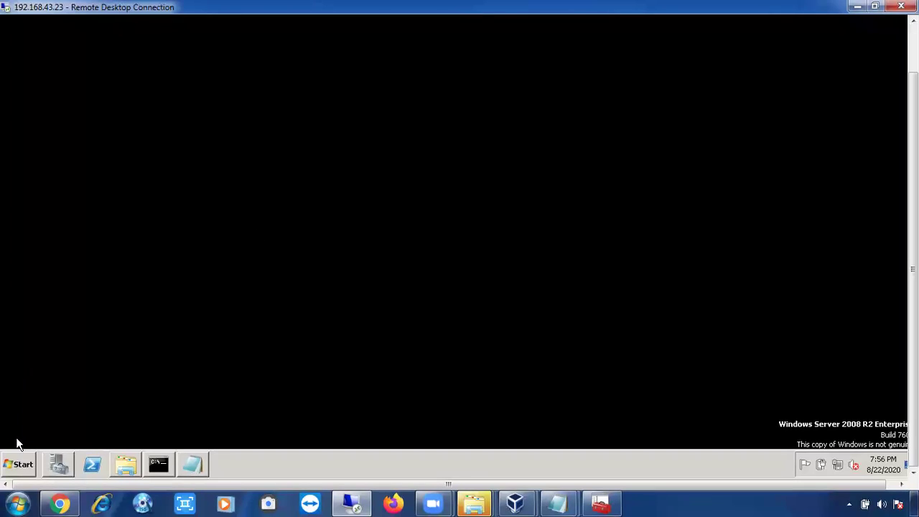
click(20, 463)
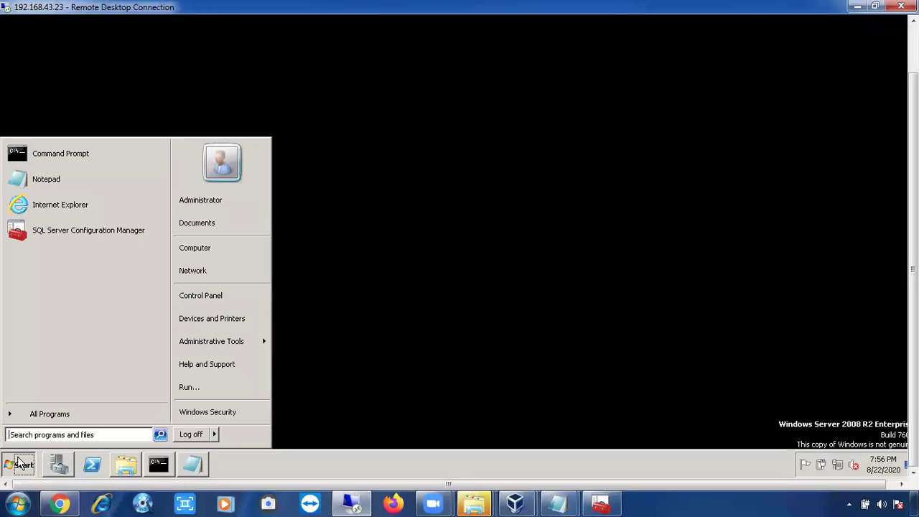
click(220, 387)
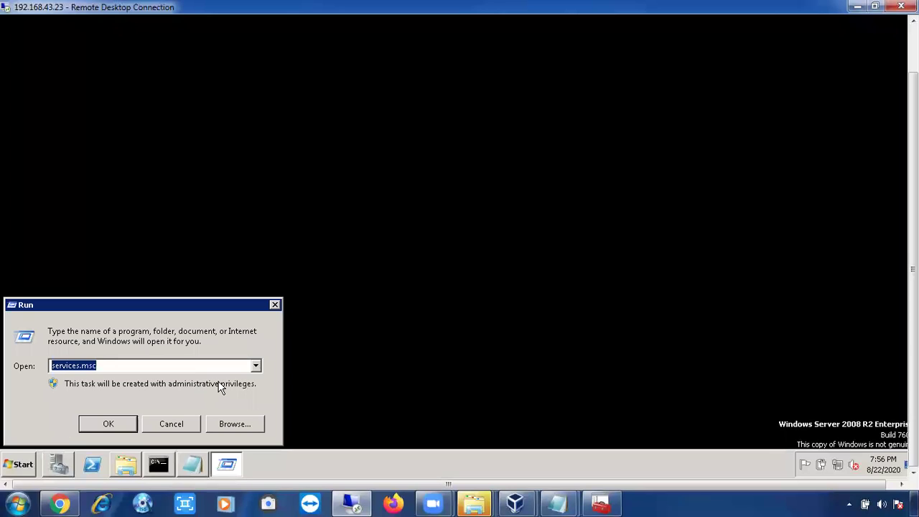
text(sql)
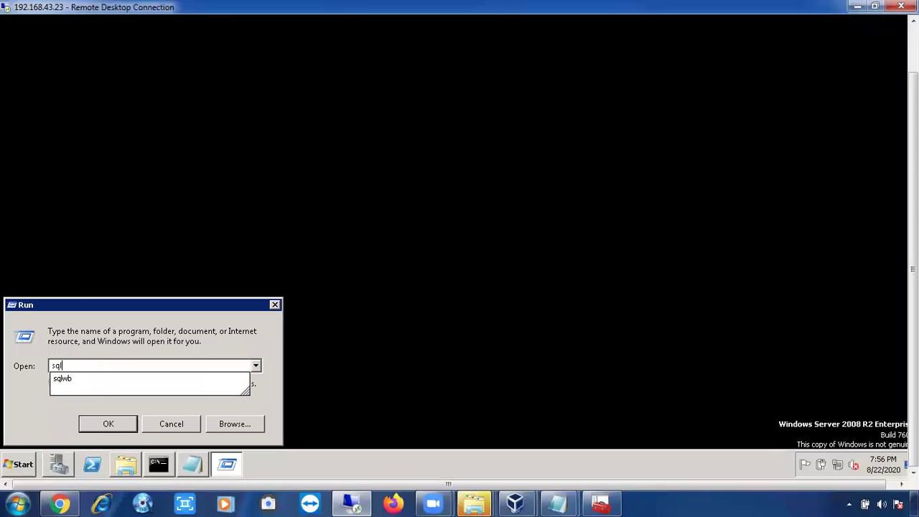
key(Down)
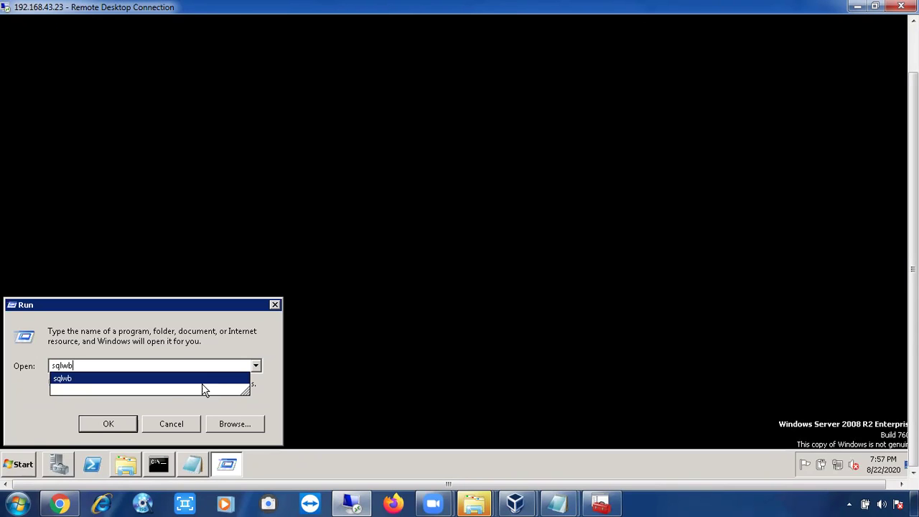
Step: Show the remote server's Microsoft SQL Server 2005 program group and launch SQL Server Management Studio through the Run command
click(7, 472)
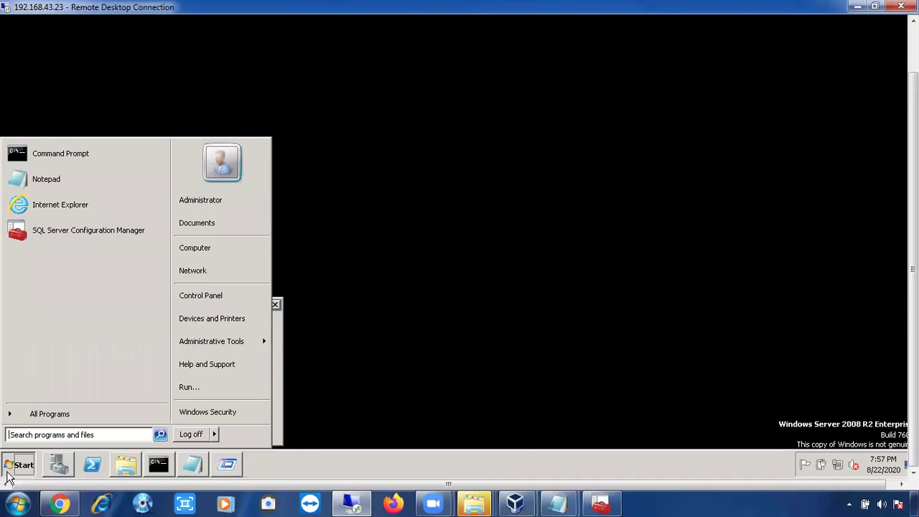
click(39, 416)
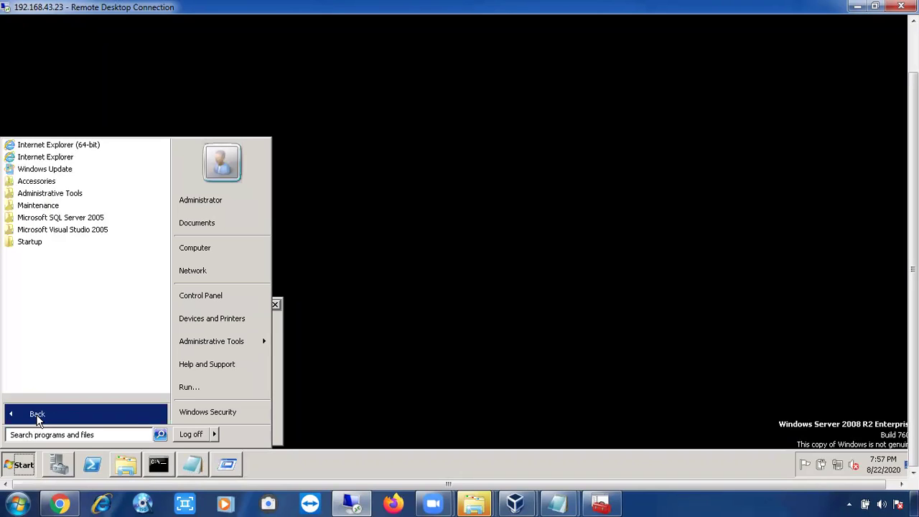
click(63, 219)
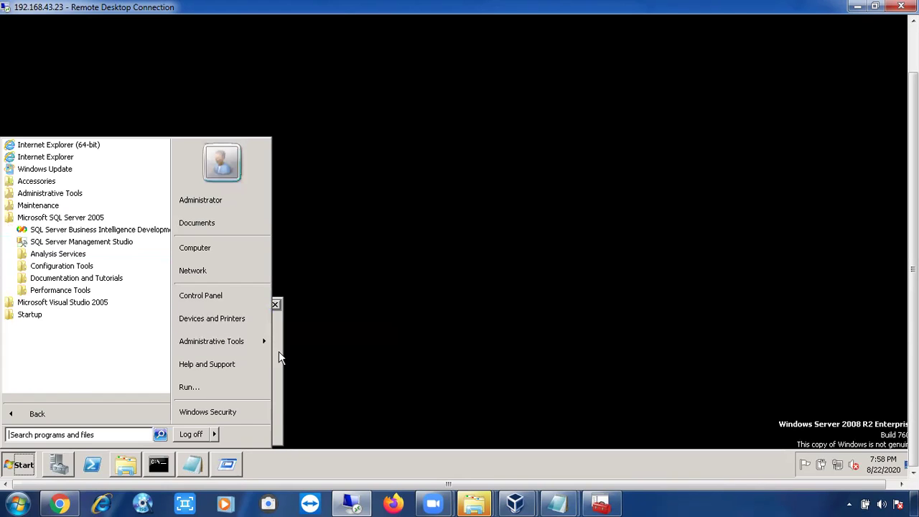
key(super+r)
click(82, 429)
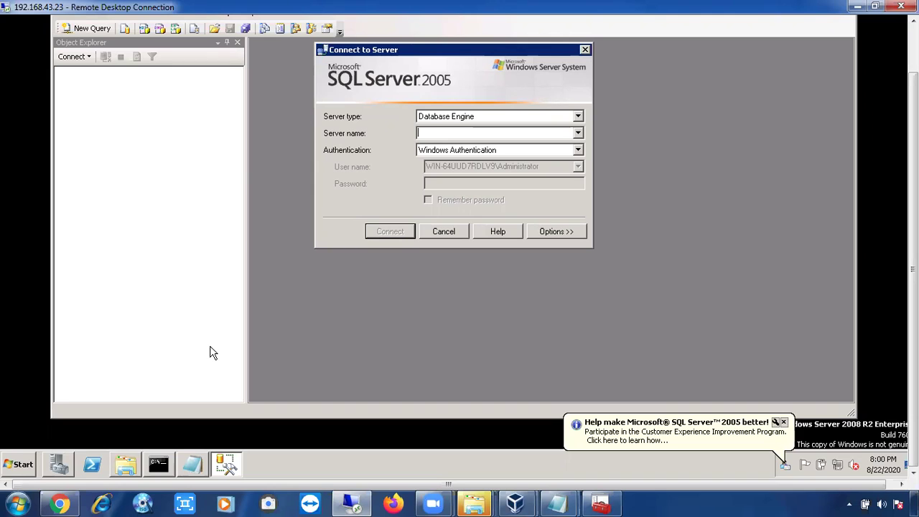
Step: Compare the two SQL Server Management Studio entries on the local computer with its installed SQL Server services
click(15, 501)
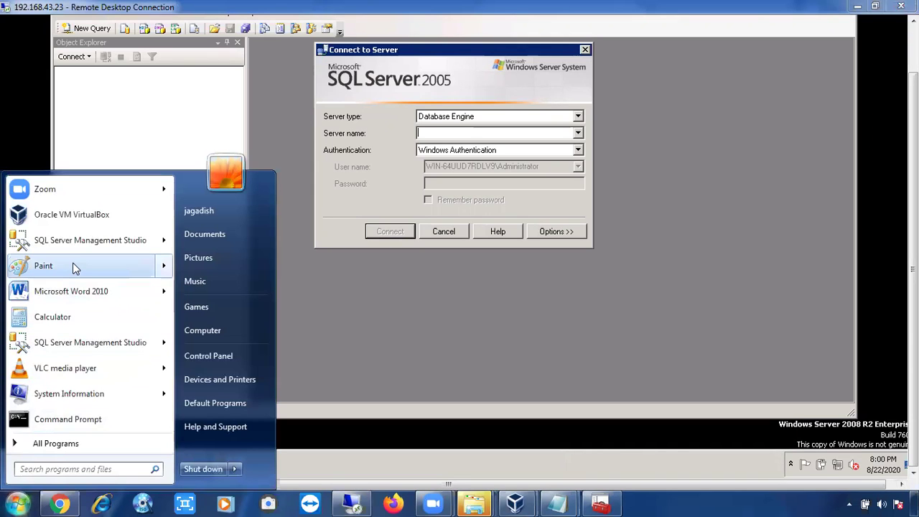
mouse_move(74, 248)
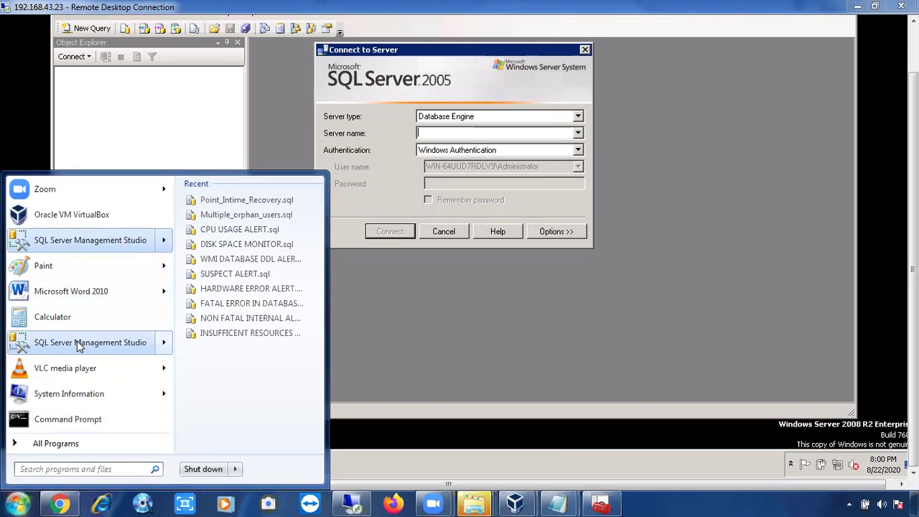
mouse_move(79, 346)
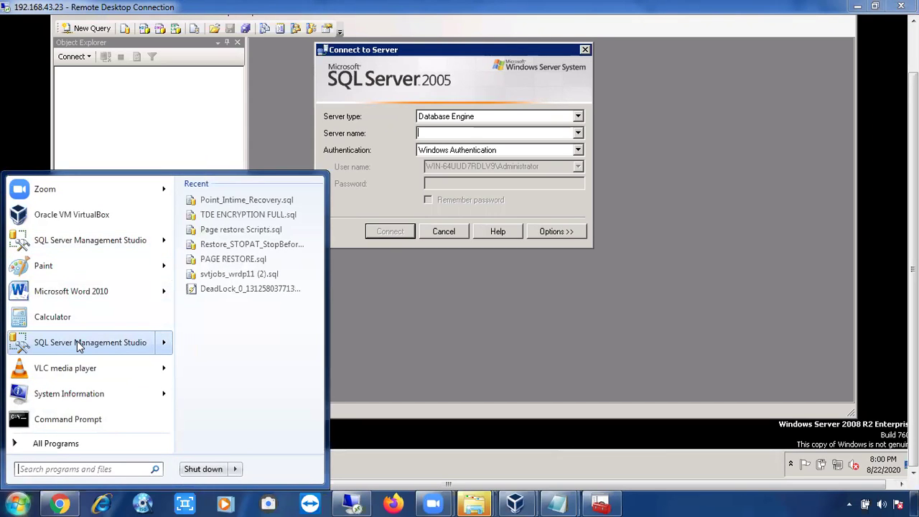
click(614, 501)
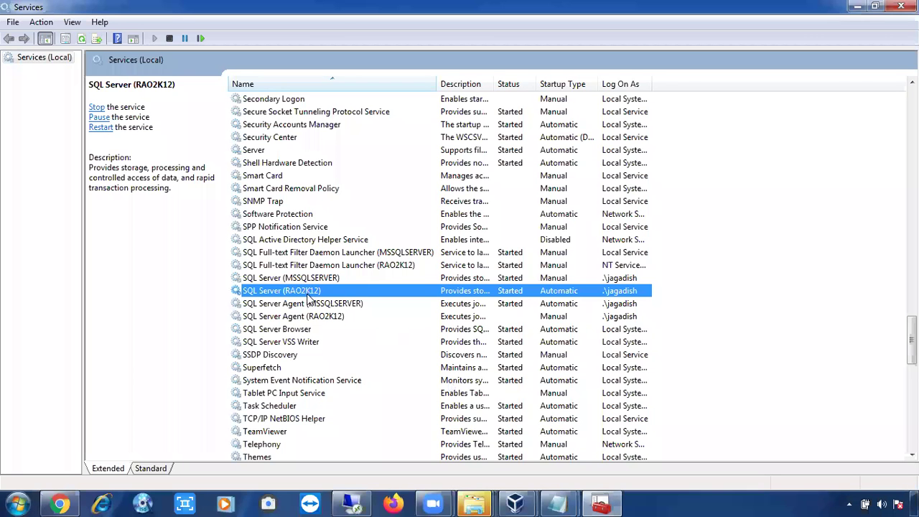
key(alt+Tab)
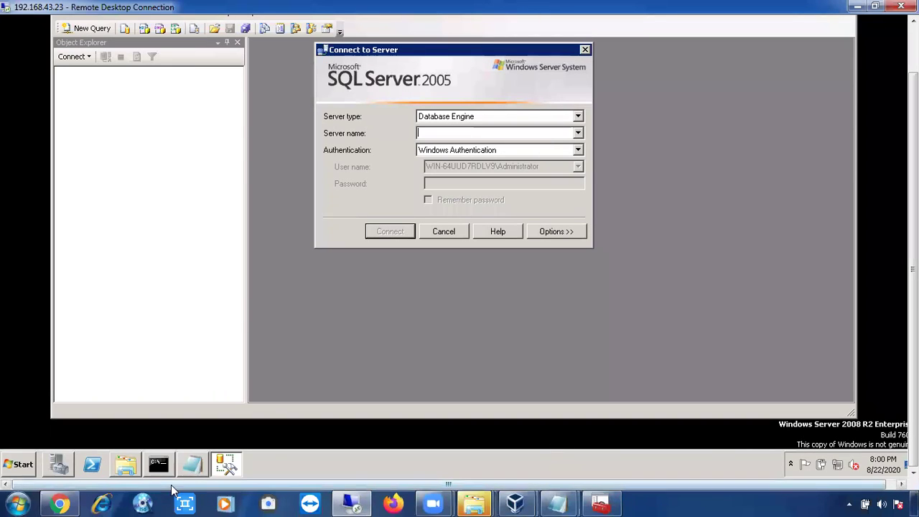
Step: Launch the local SQL Server 2008 R2 Management Studio and connect to the default instance using Windows Authentication
click(17, 502)
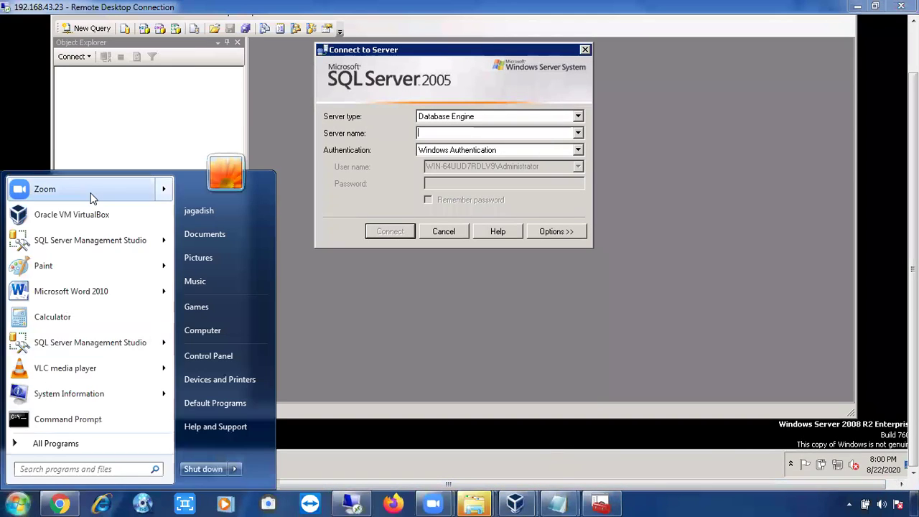
click(88, 237)
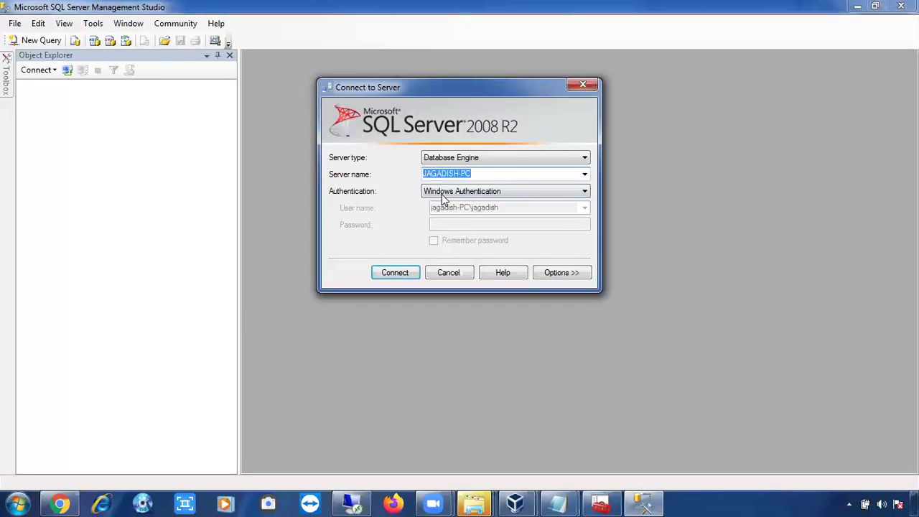
click(403, 272)
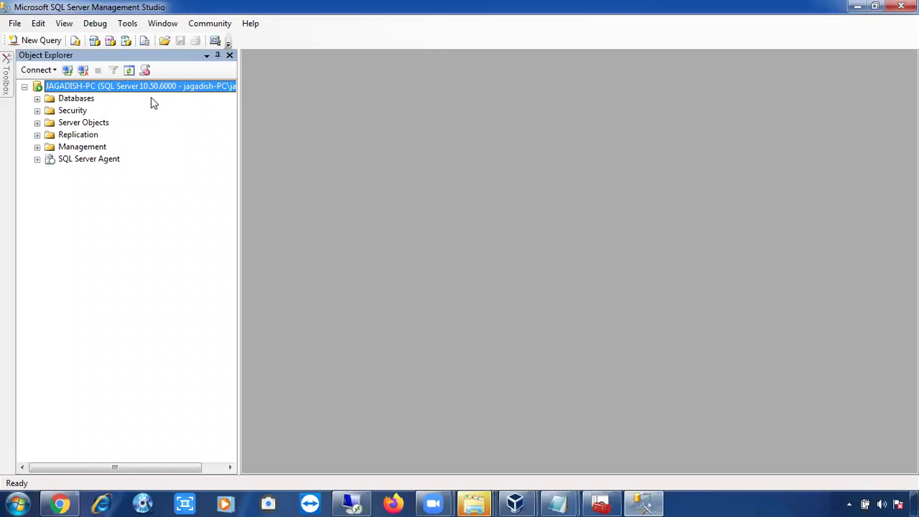
Step: Connect Object Explorer in the 2008 R2 Management Studio to the named instance RAO2K12 as well
click(67, 70)
click(585, 175)
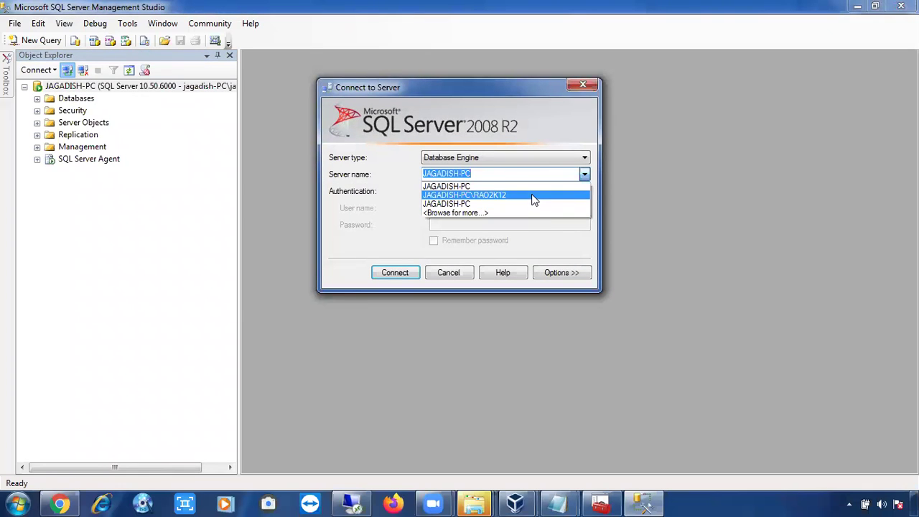
click(533, 195)
click(415, 273)
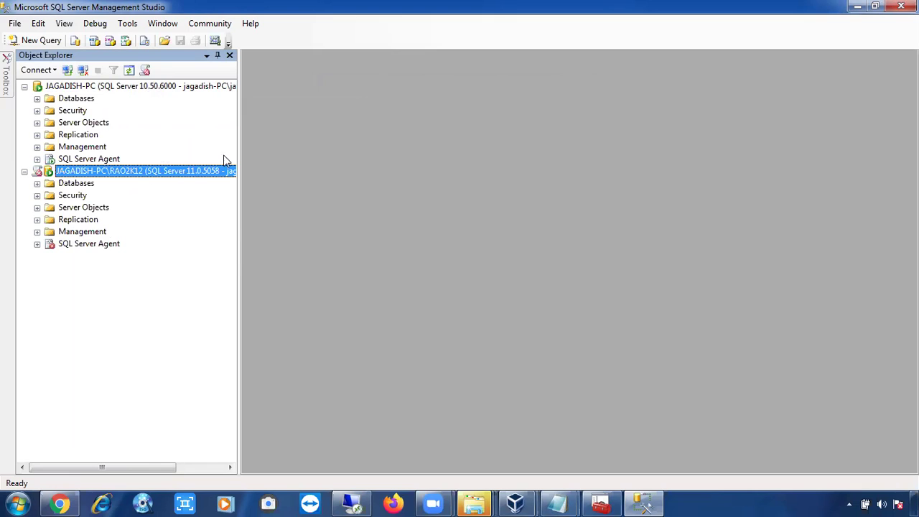
Step: Launch the local SQL Server 2012 Management Studio and connect to the named instance RAO2K12
click(18, 503)
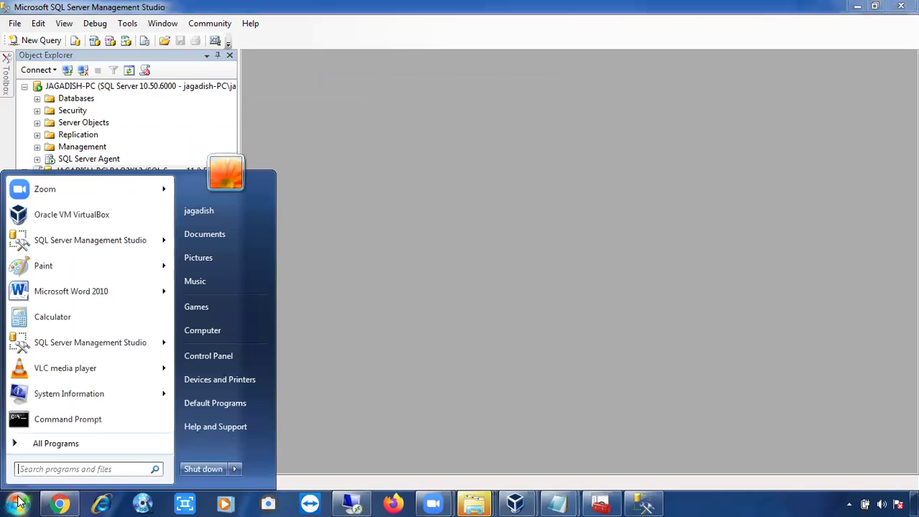
click(48, 352)
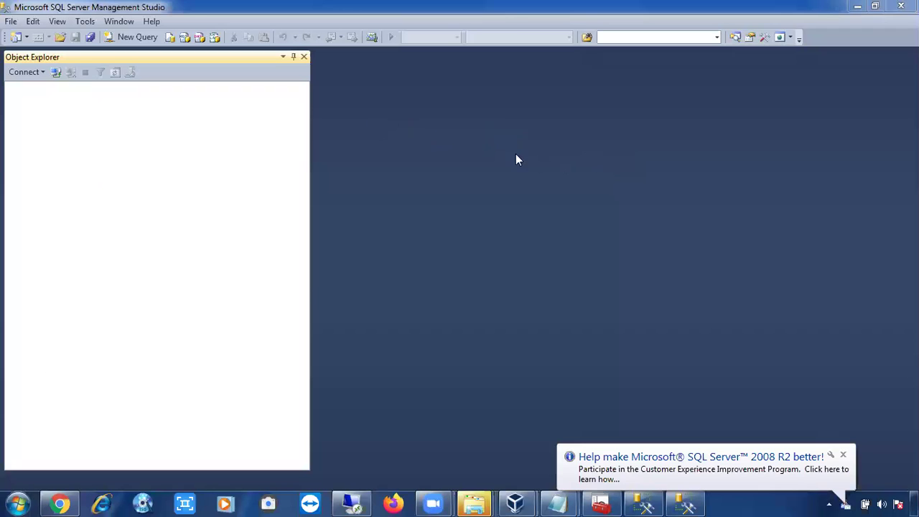
click(404, 274)
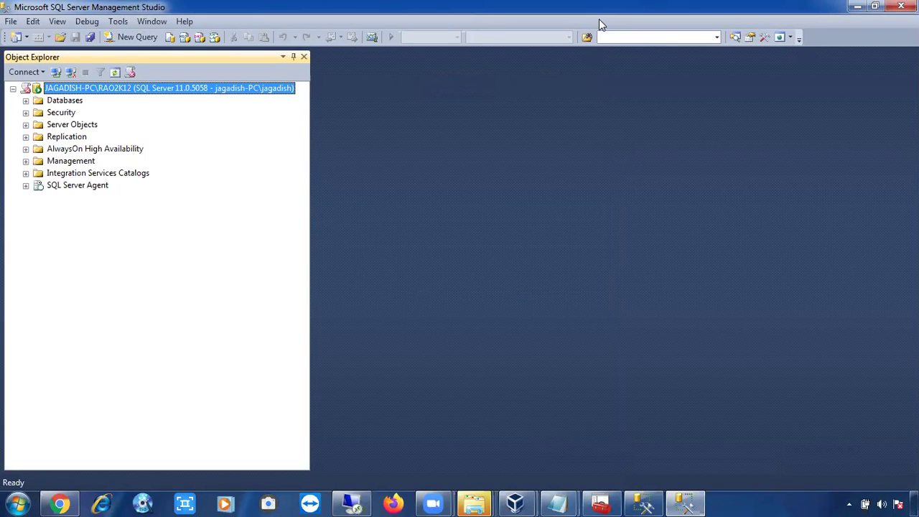
Step: Place the 2012 Management Studio beside the 2008 R2 one and connect it to the local default instance too
drag(599, 18, 655, 38)
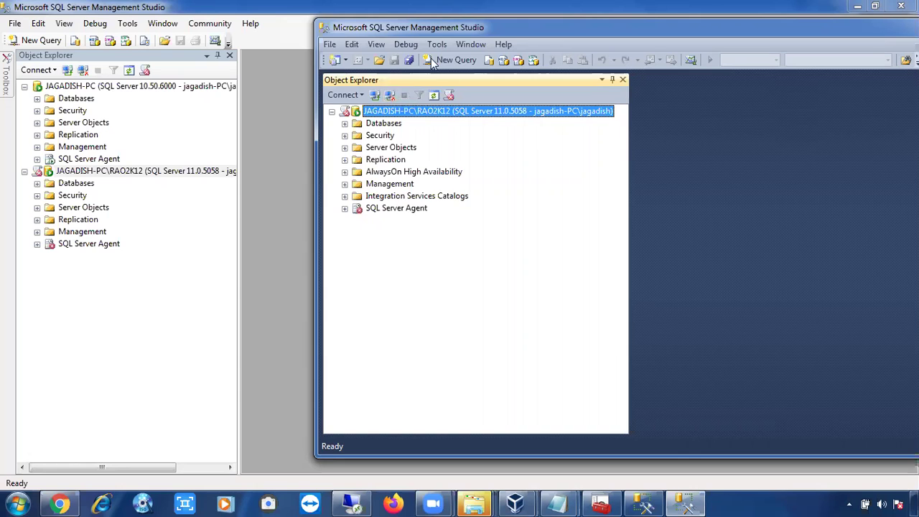
click(375, 96)
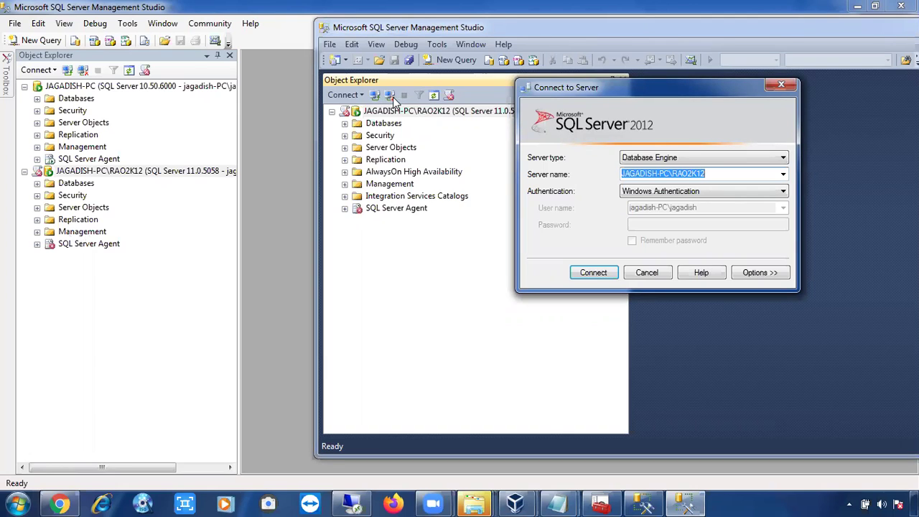
click(783, 175)
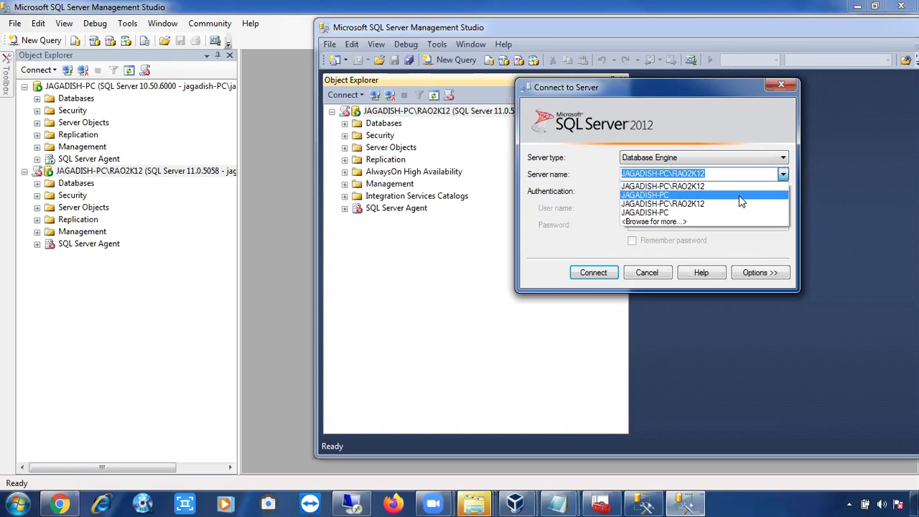
click(738, 195)
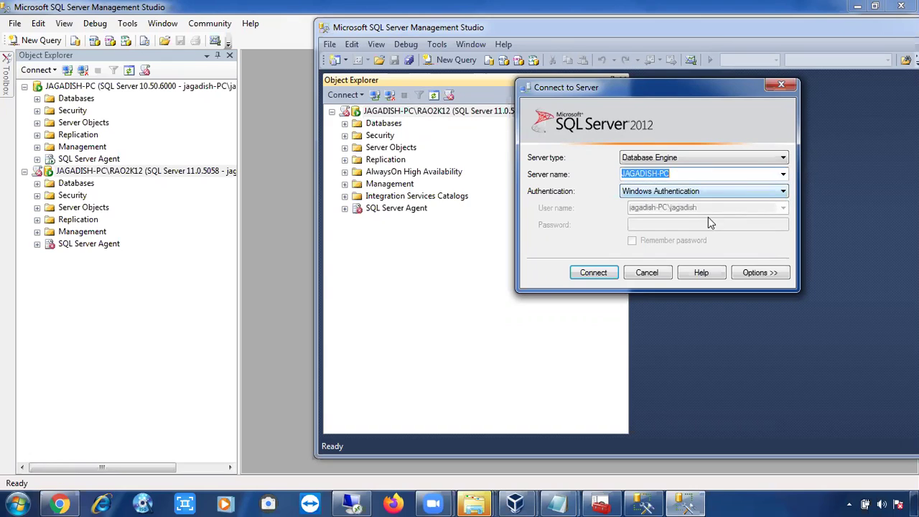
click(602, 272)
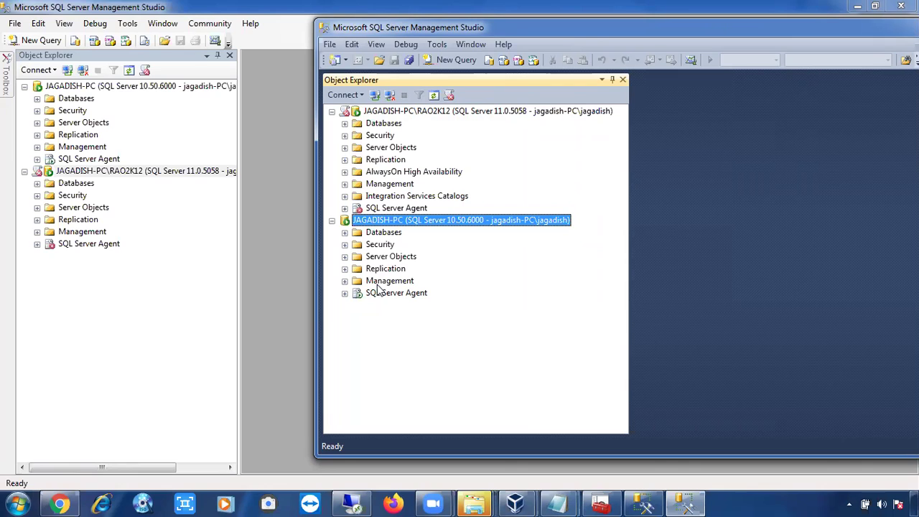
Step: Launch another local SQL Server Management Studio window with the Run command ssms
key(super+r)
text(ss)
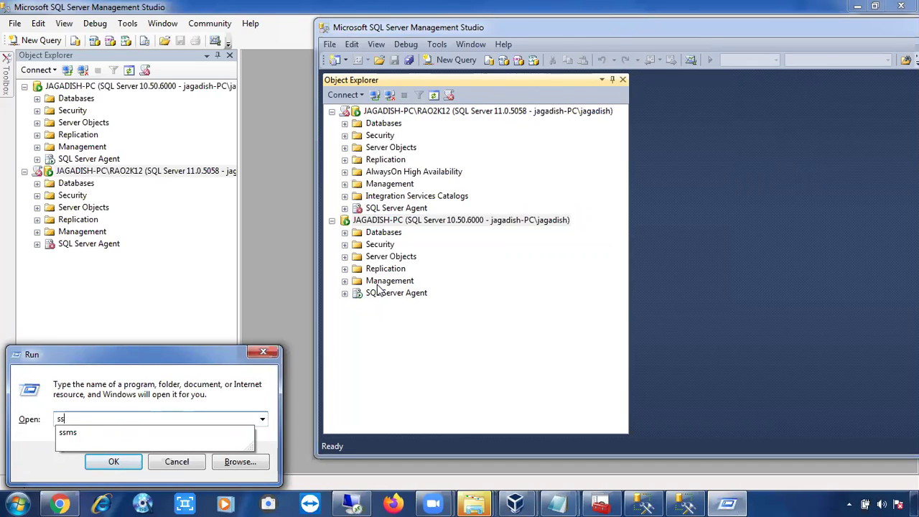
key(Down)
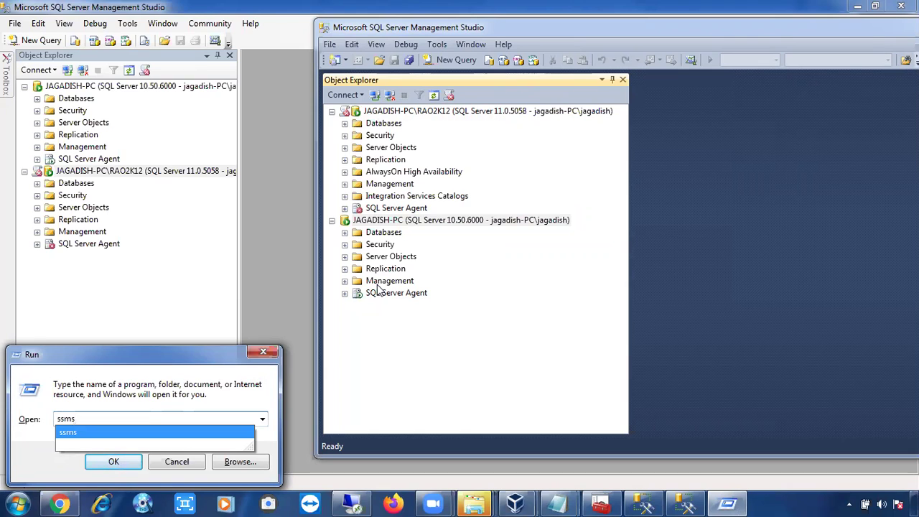
key(Return)
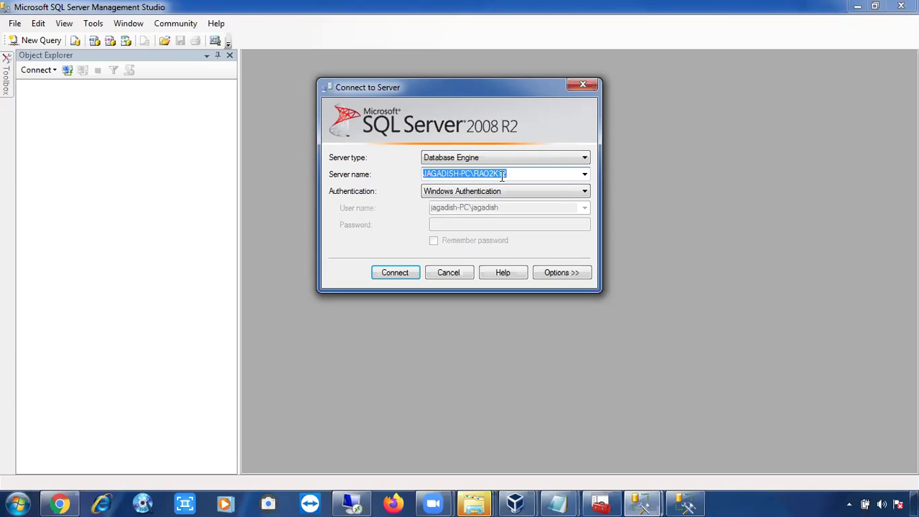
Step: Cancel the new window's server connection and close the SQL Server 2012 Management Studio window
click(448, 272)
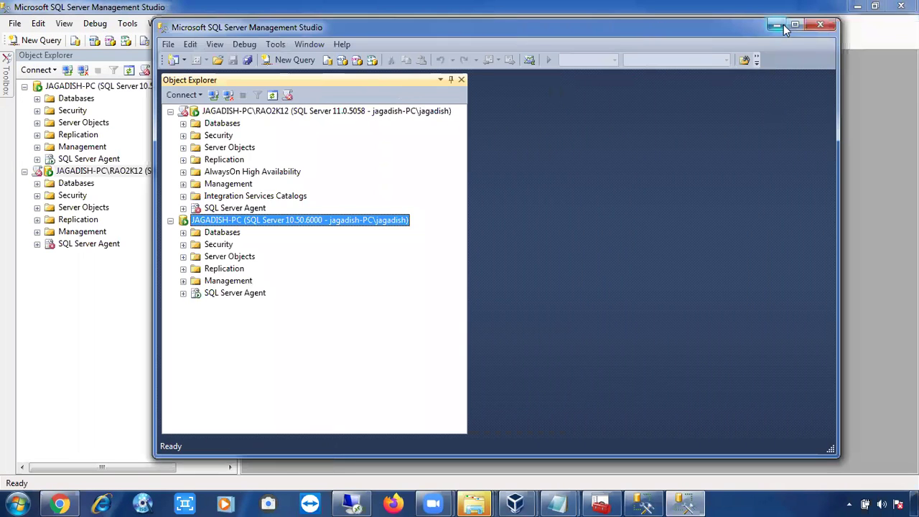
click(827, 27)
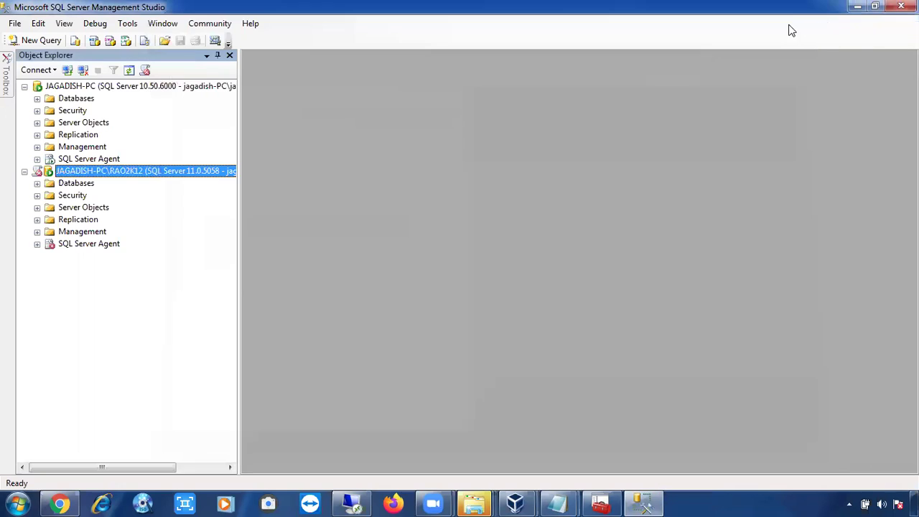